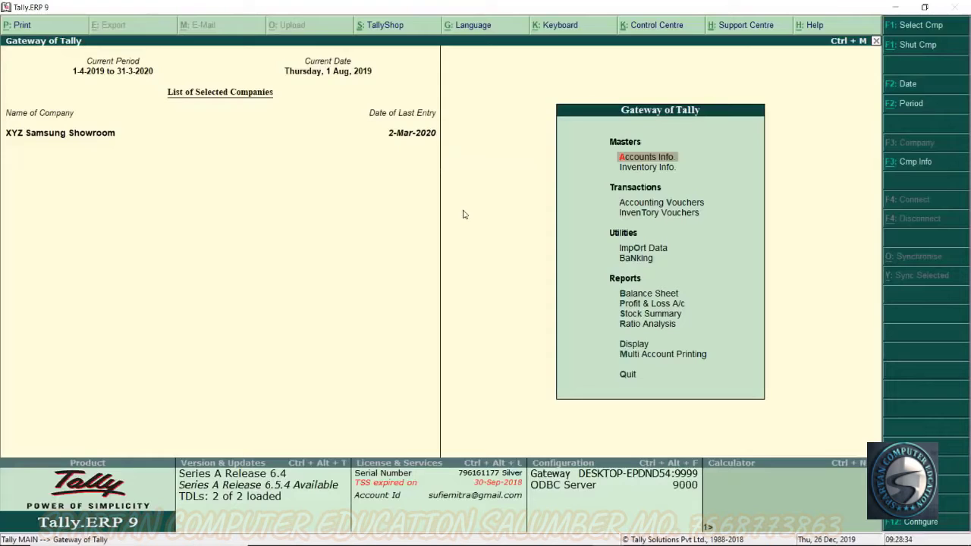
Step: Open accounting voucher entry and turn off single entry mode for payment/receipt/contra vouchers in the receipt configuration
key("Down")
key("Down")
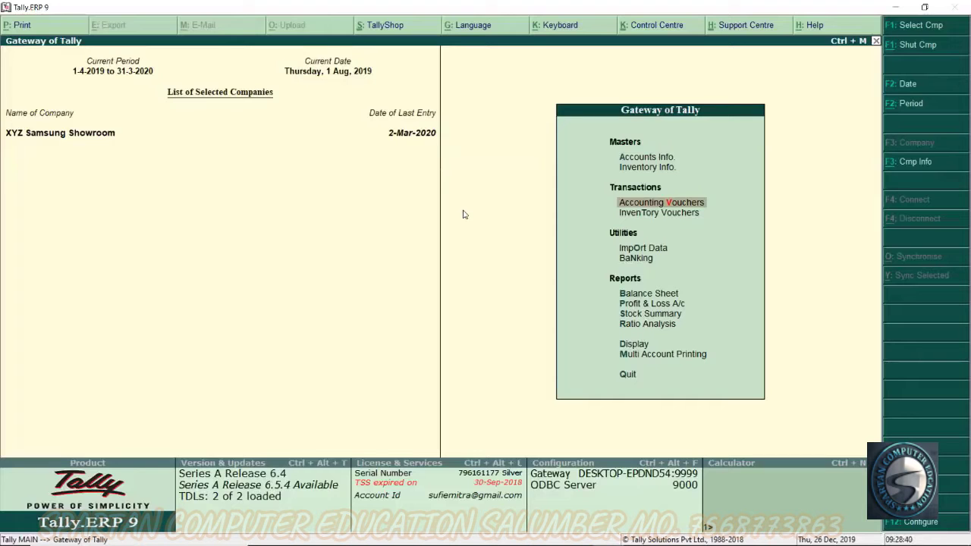
key("Return")
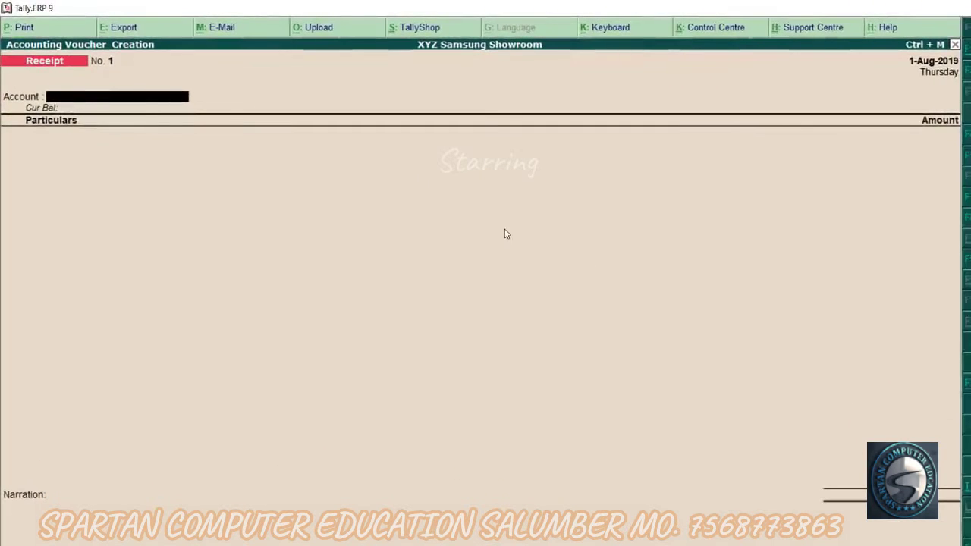
key("F12")
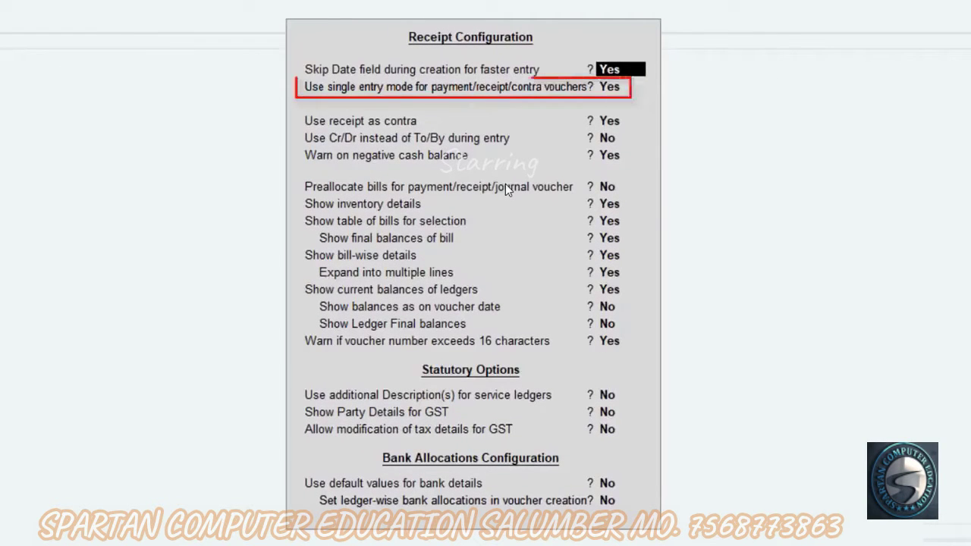
key("Return")
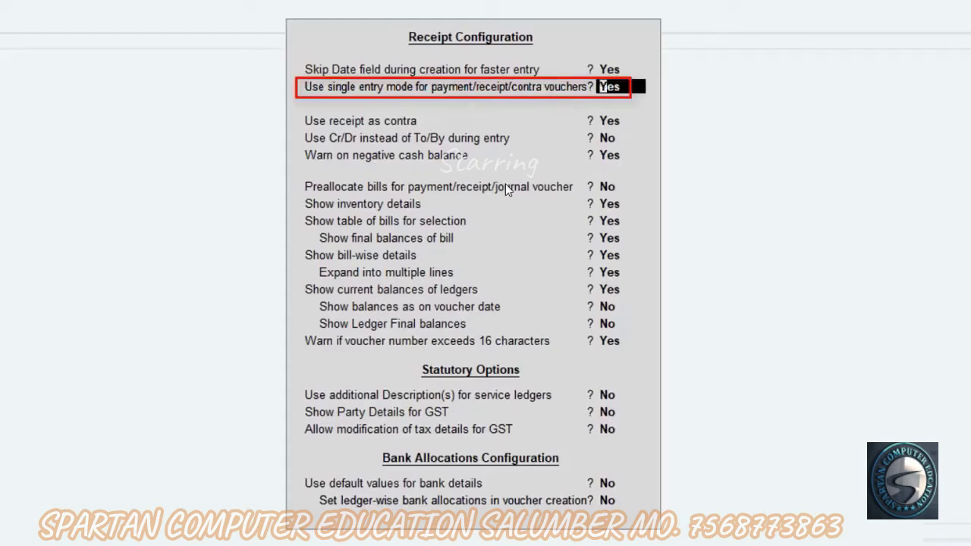
type("NO")
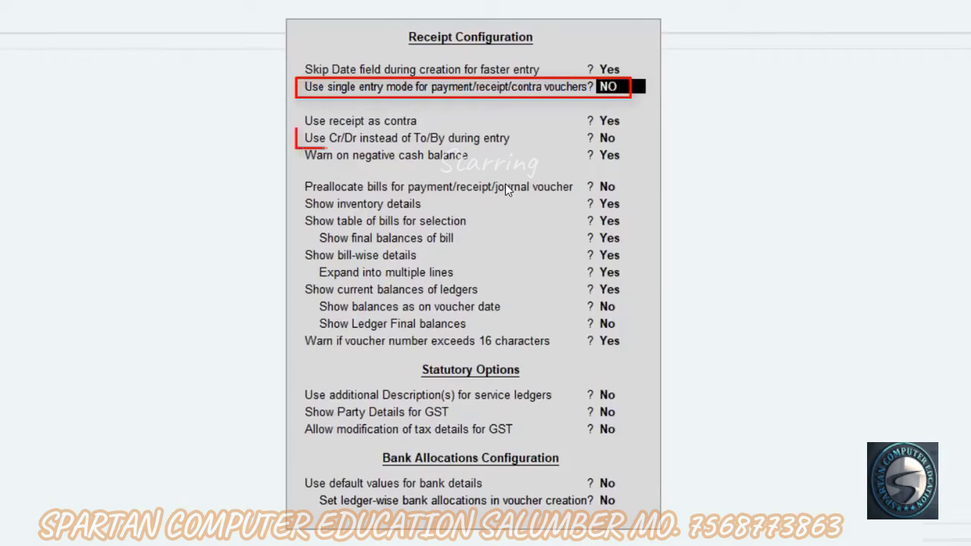
key("Return")
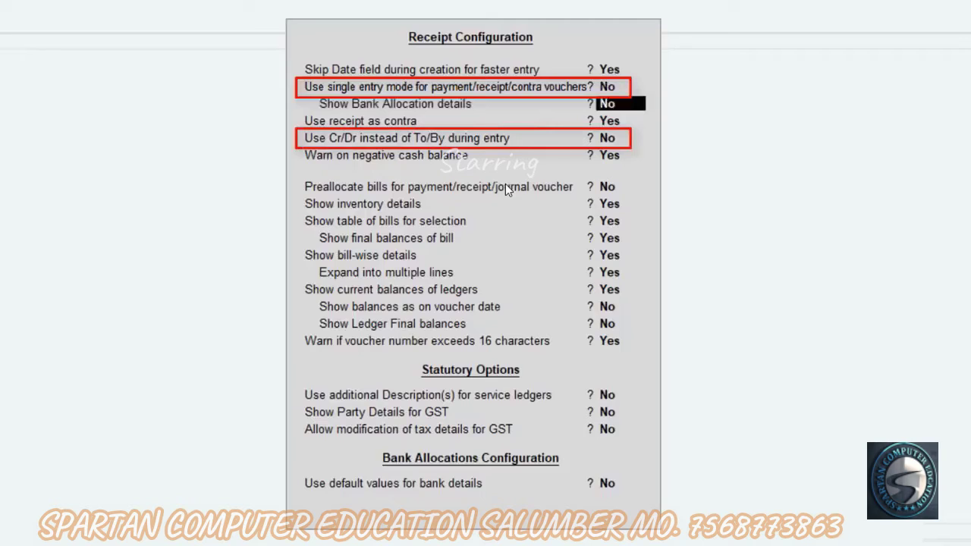
Step: Set Use Cr/Dr instead of To/By during entry to Yes, accept the configuration and reopen the receipt voucher
key("Return")
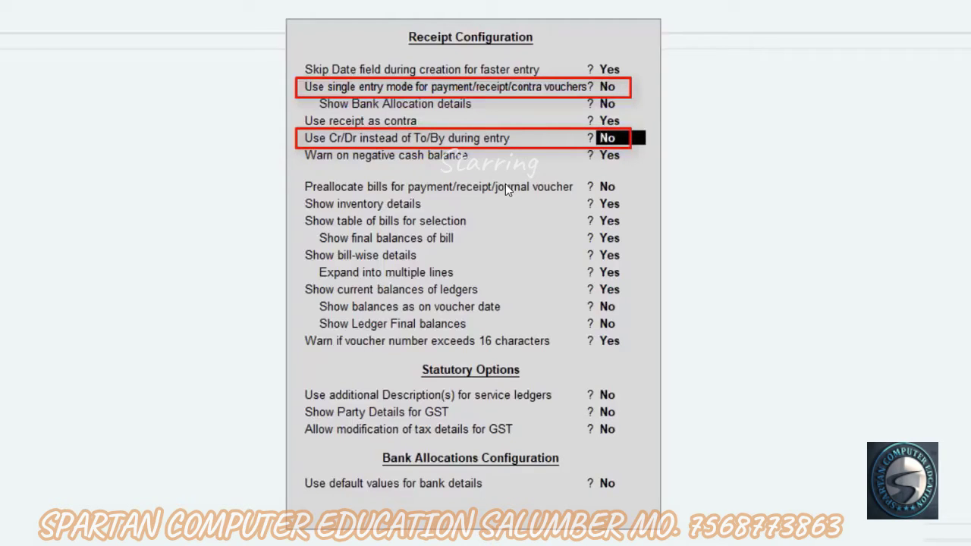
type("Y")
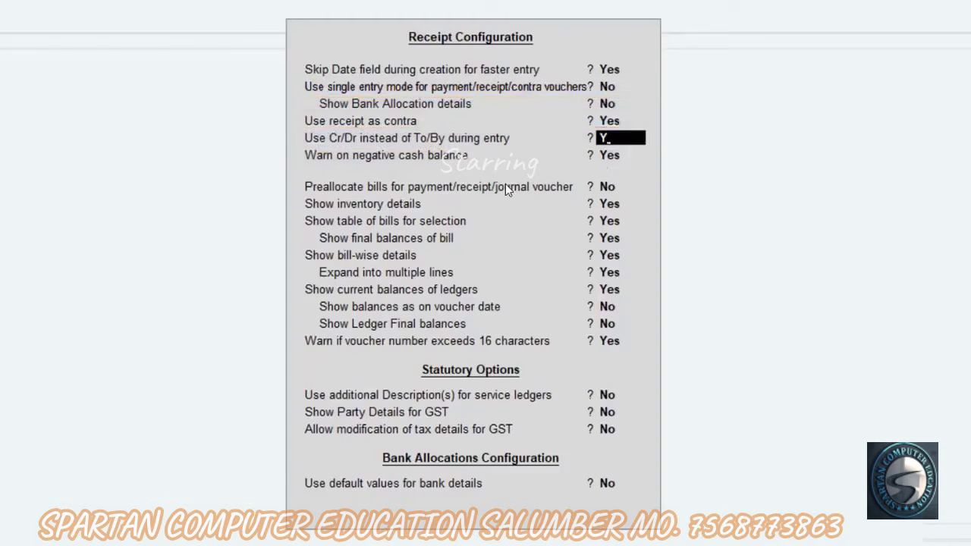
key("Return")
key("Return")
key("Return")
key("Return")
key("Return")
key("Return")
key("Return")
key("Return")
key("Return")
key("Return")
key("Return")
key("Return")
key("Return")
key("Return")
key("Return")
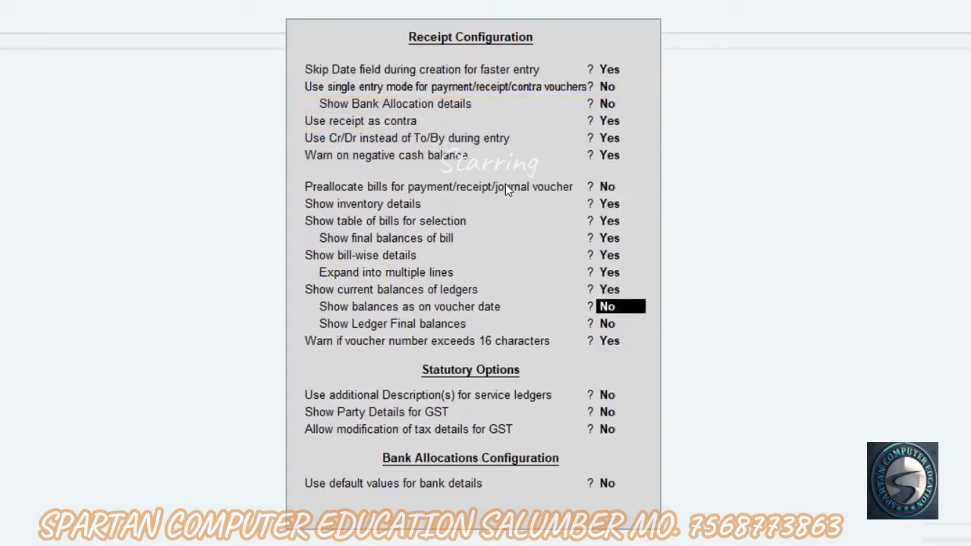
key("Return")
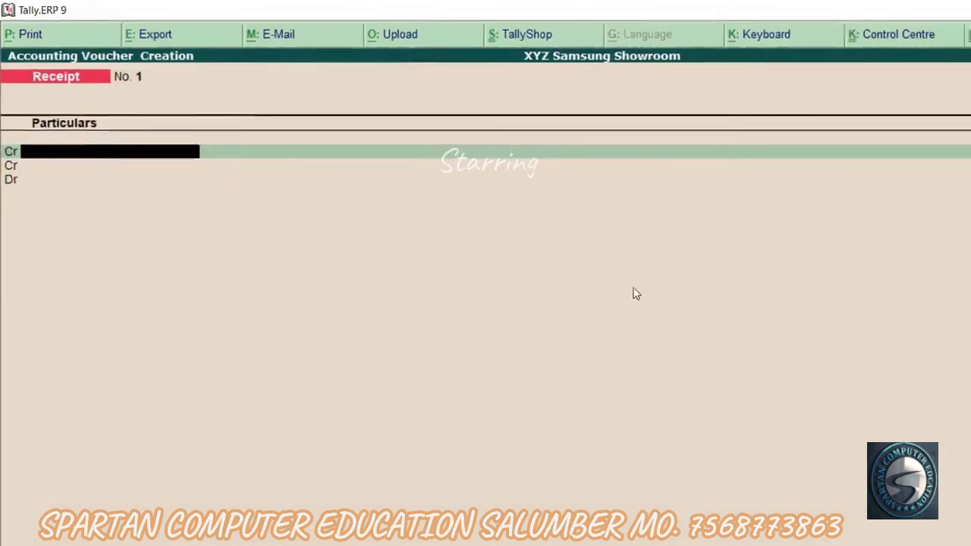
key("Escape")
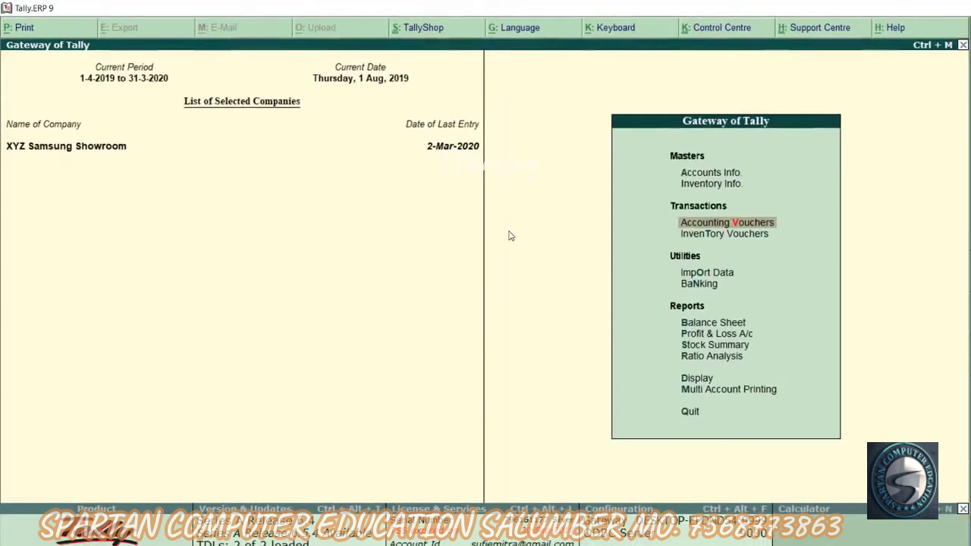
key("Return")
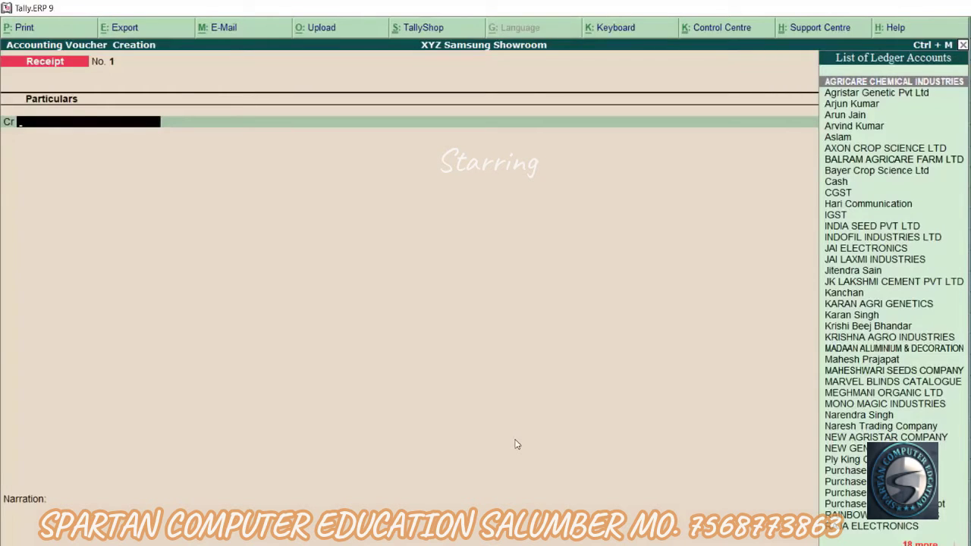
Step: Switch to the RECEIPT PRACTICE NOTES document in Word and read the first entry's customer and payment mode
key("alt+Tab")
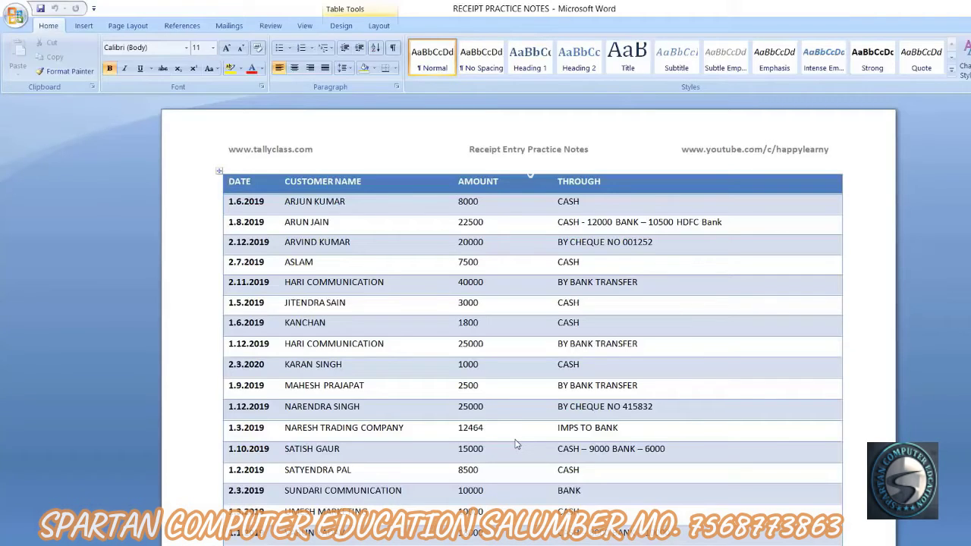
left_click(320, 201)
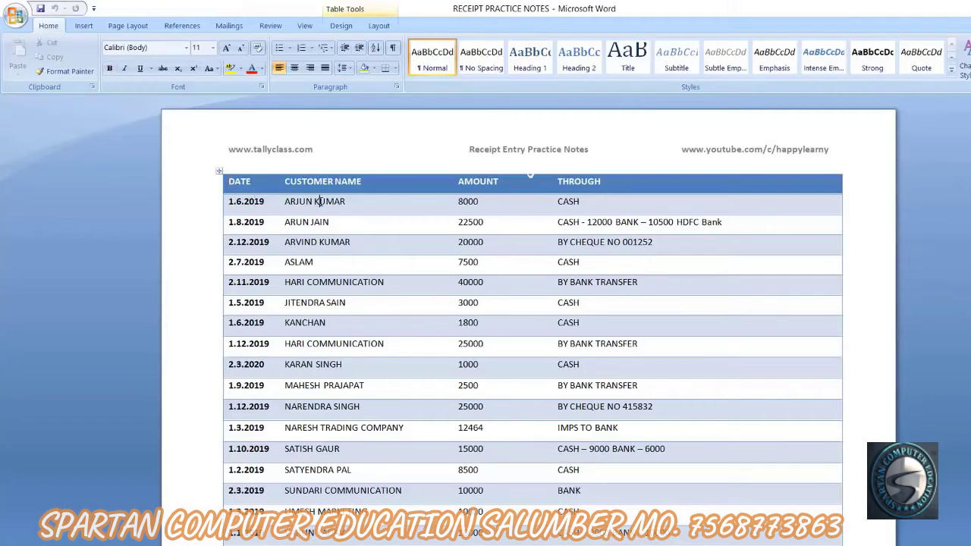
left_click(559, 201)
left_click(582, 201)
key("alt+Tab")
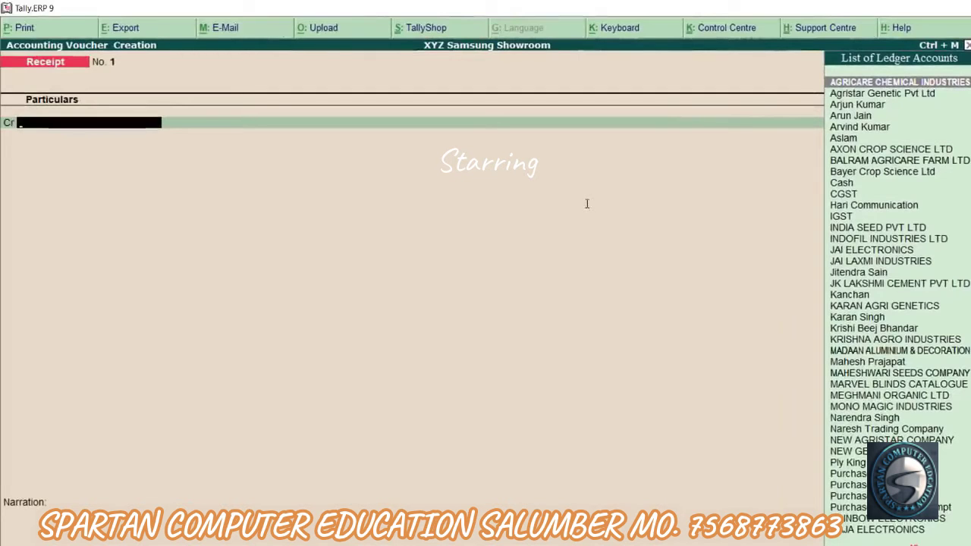
Step: Check the first entry's date in the Word notes and set the Tally voucher date and effective date to 1-6-2019
key("alt+Tab")
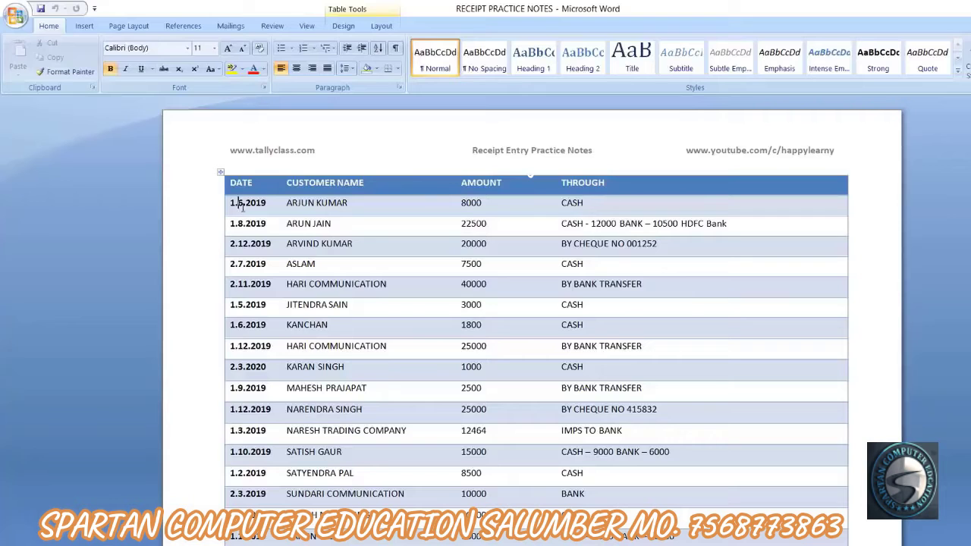
left_click(268, 203)
key("alt+Tab")
key("F2")
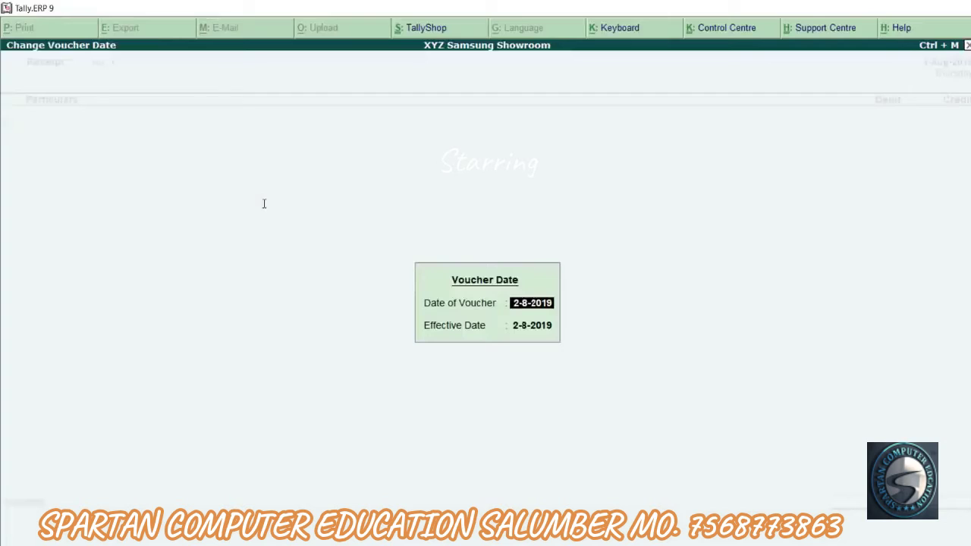
type("1..6")
key("Return")
type("1.6")
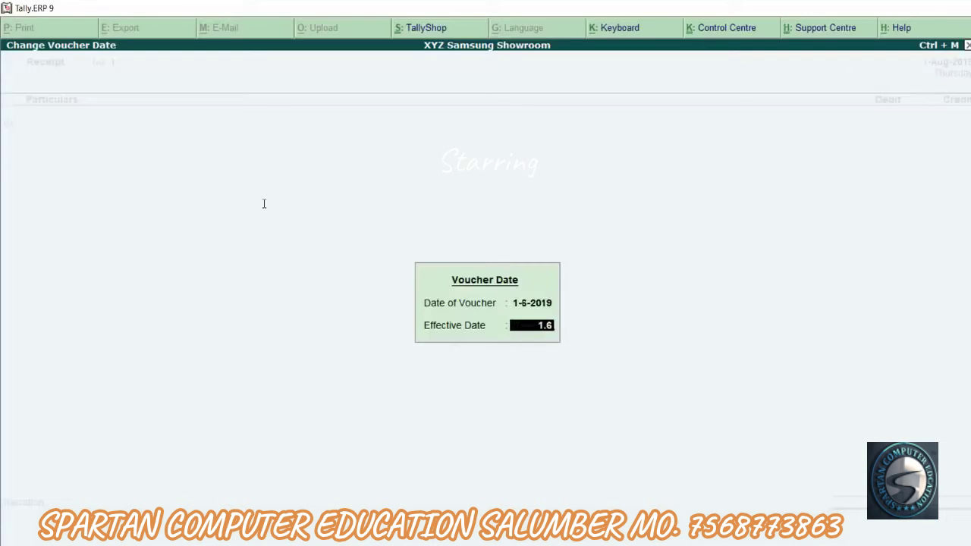
key("Return")
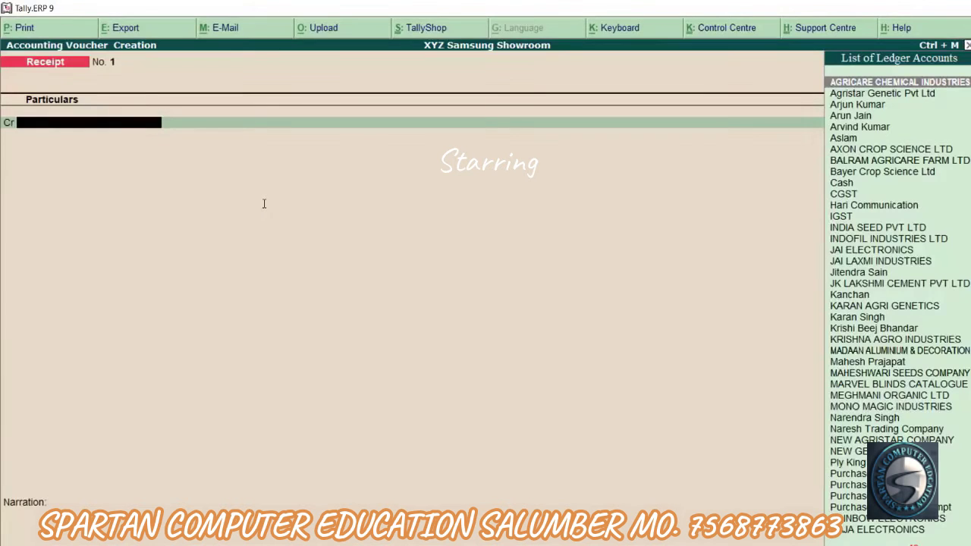
Step: Look up the first entry's customer in the Word notes and select that customer's ledger on the Tally voucher's credit line
key("alt+Tab")
left_click(328, 204)
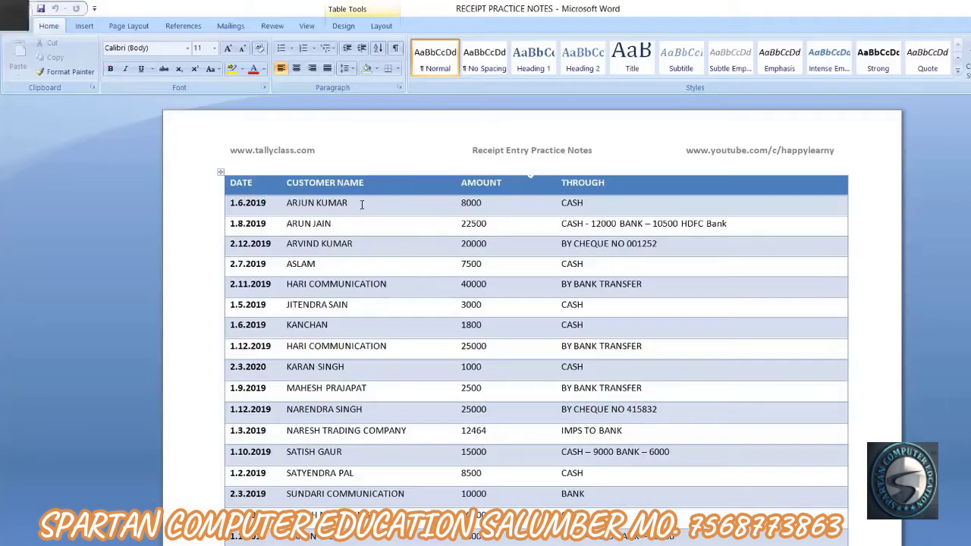
key("alt+Tab")
type("ARJUN")
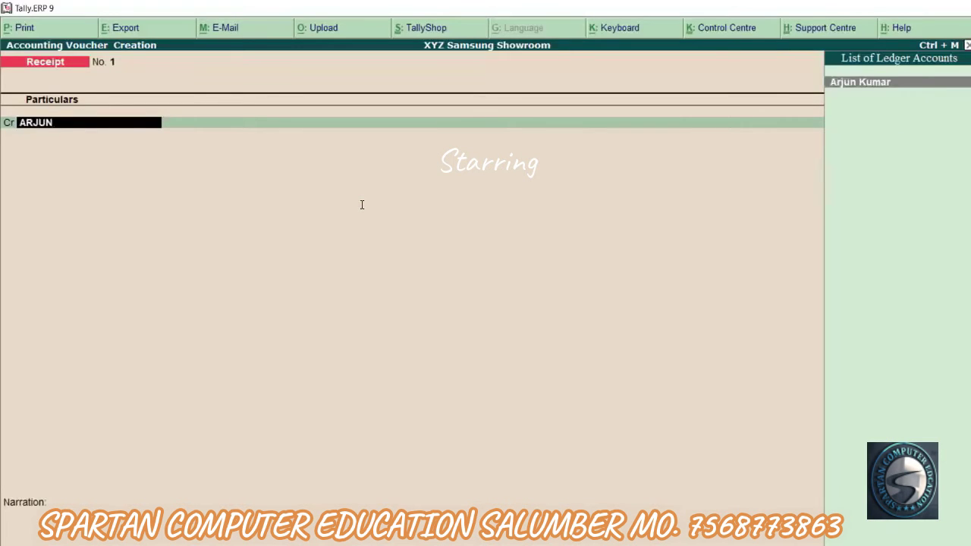
key("Return")
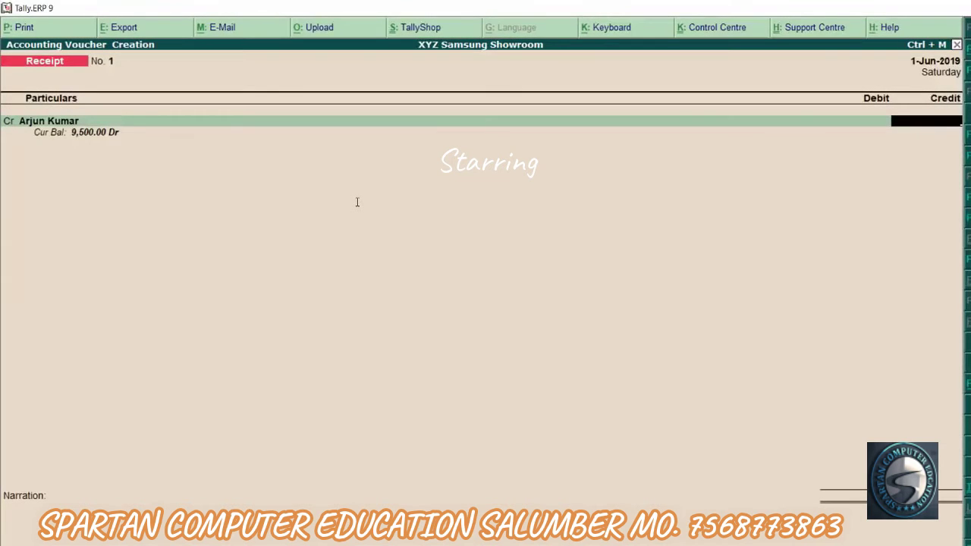
Step: Check the amount in the Word notes, credit the customer 8000 in Tally and move on to the debit ledger
key("alt+Tab")
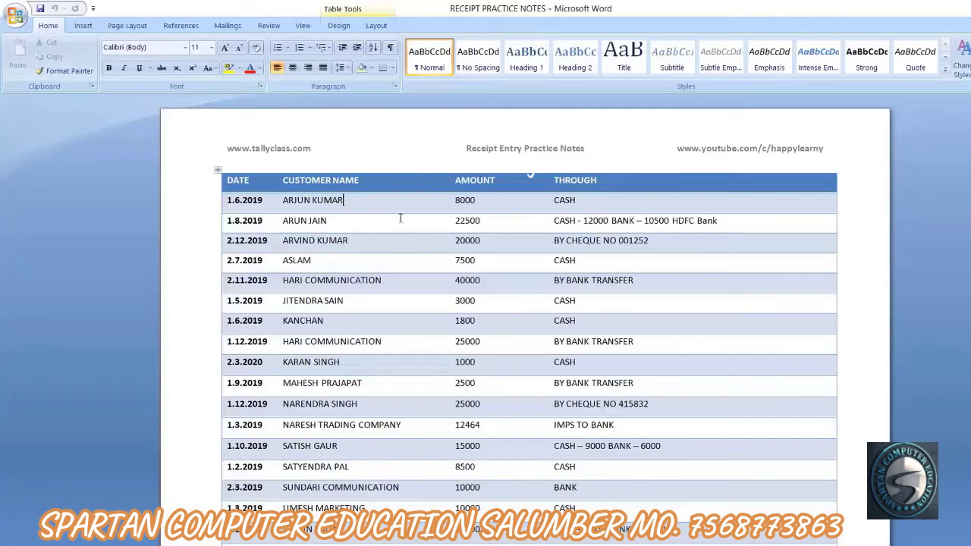
left_click(477, 200)
key("alt+Tab")
type("8000")
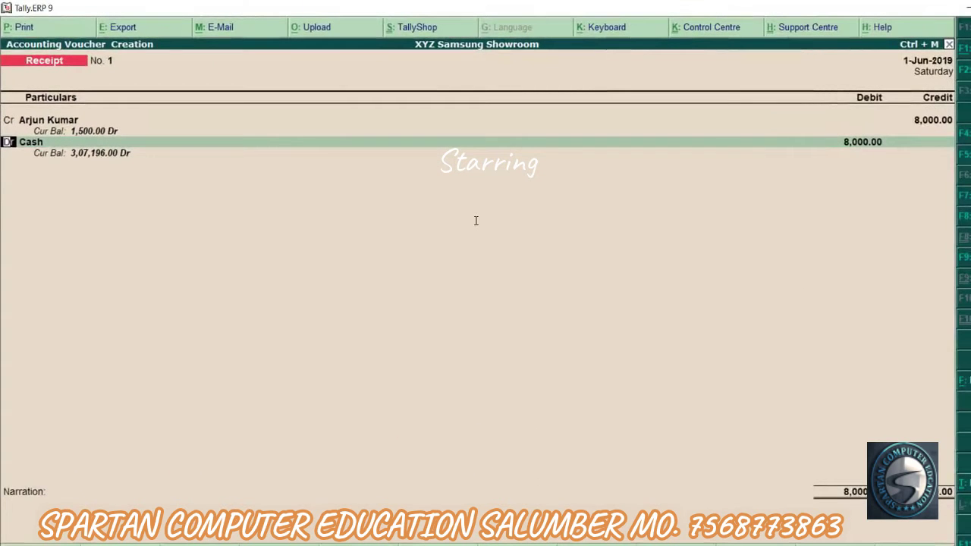
key("Return")
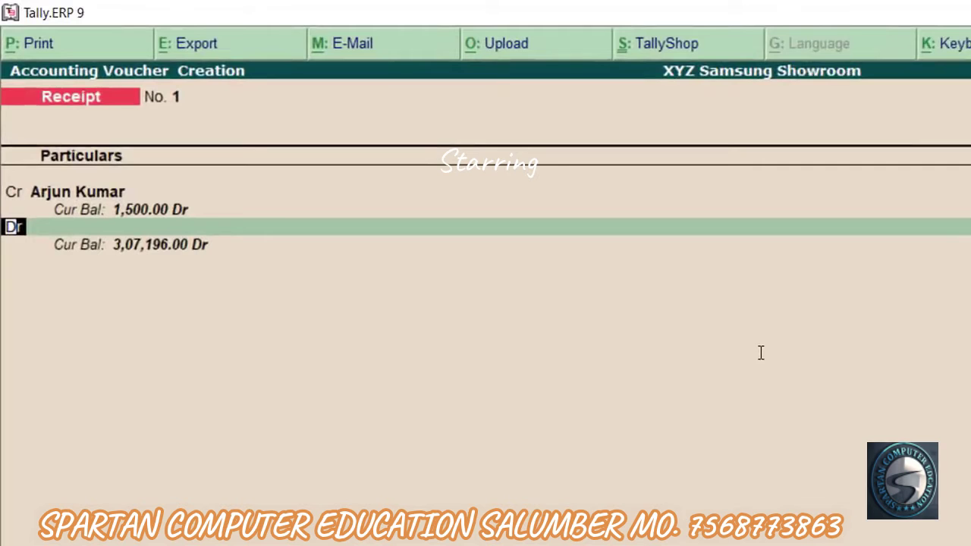
key("Return")
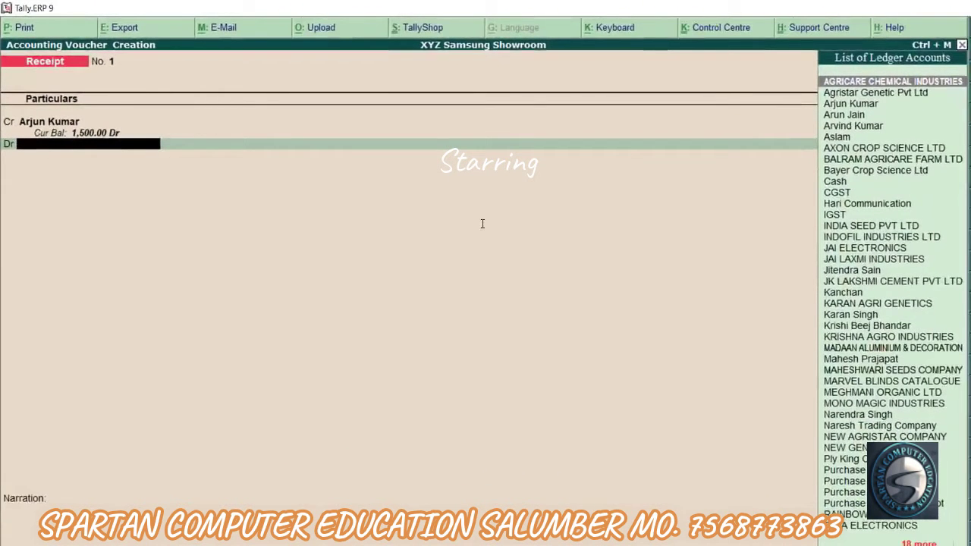
Step: Check the payment mode in the Word notes, debit the Cash ledger 8,000 in Tally and save the receipt voucher
key("alt+Tab")
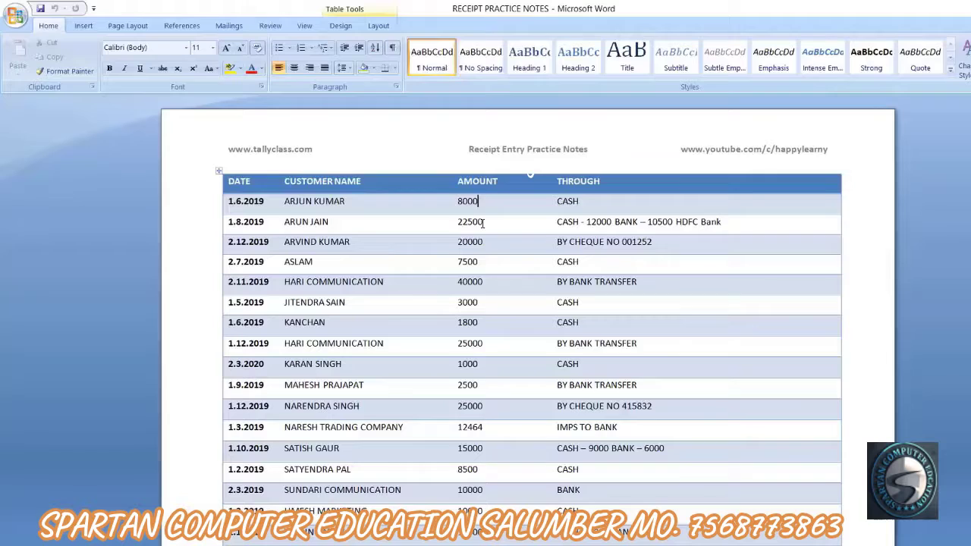
double_click(582, 201)
left_click(603, 205)
key("alt+Tab")
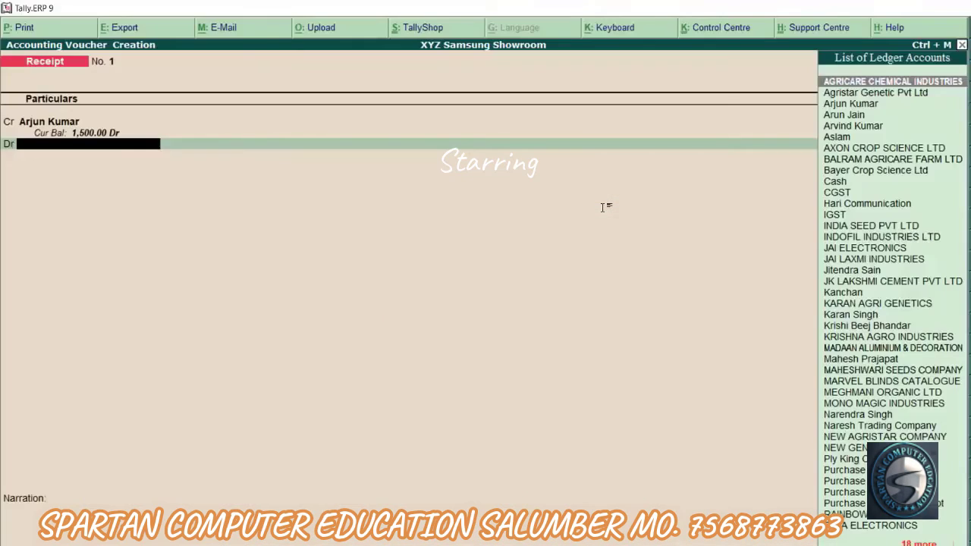
type("CASH")
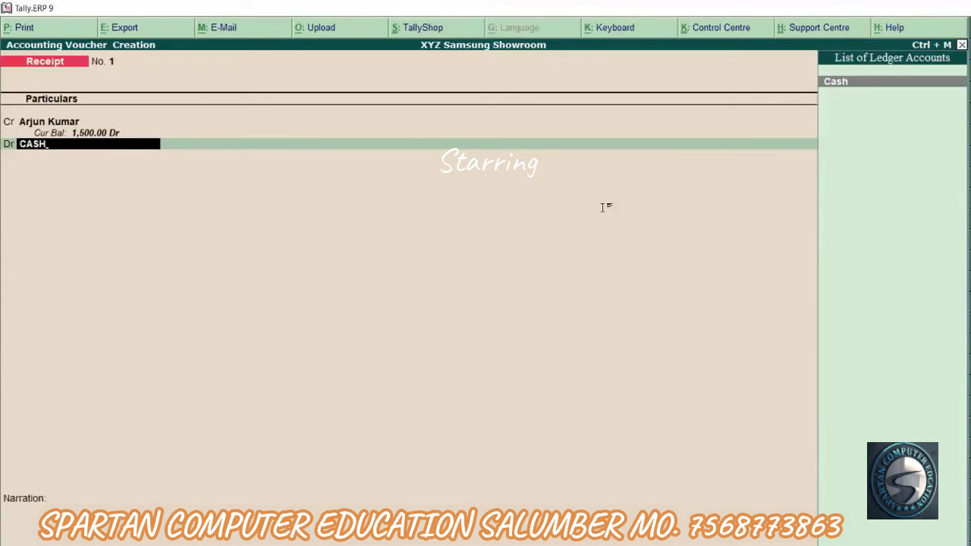
key("Return")
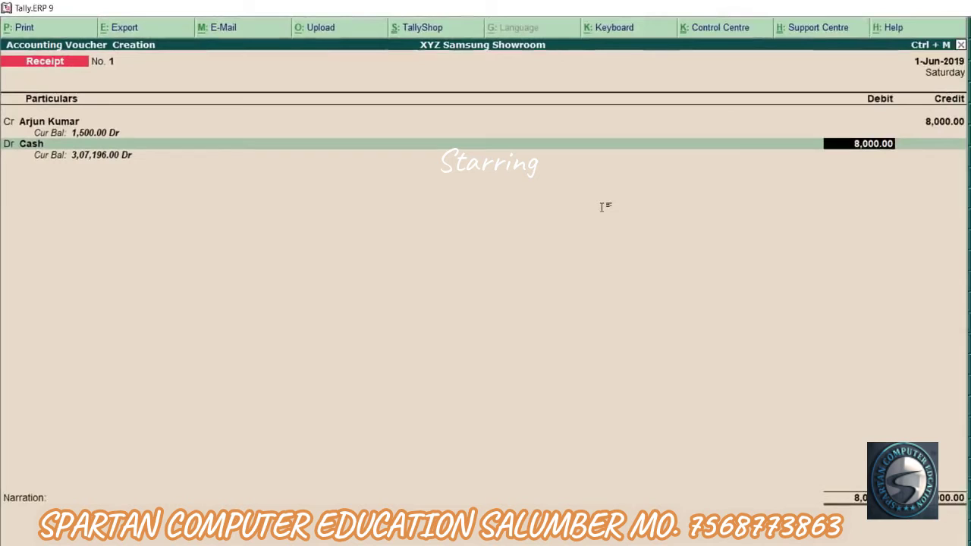
key("Return")
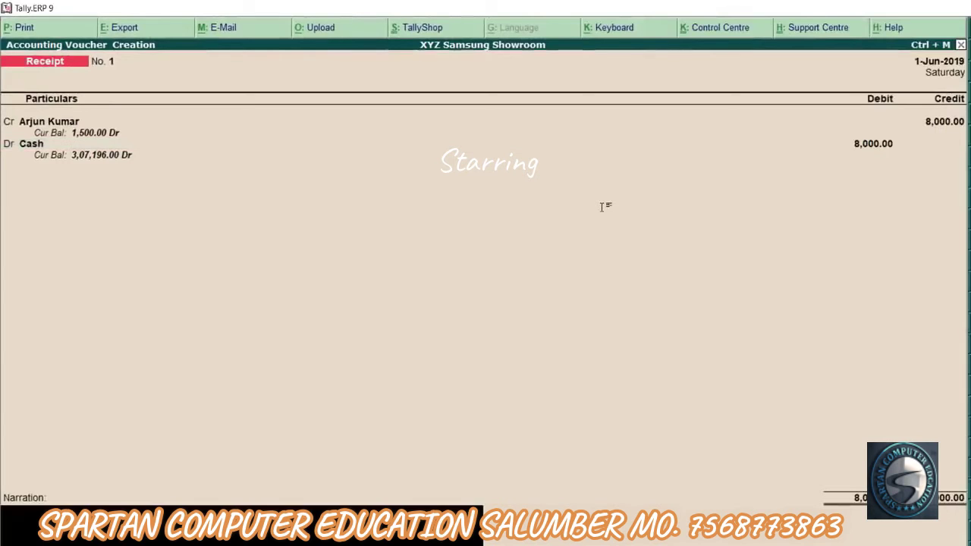
key("Return")
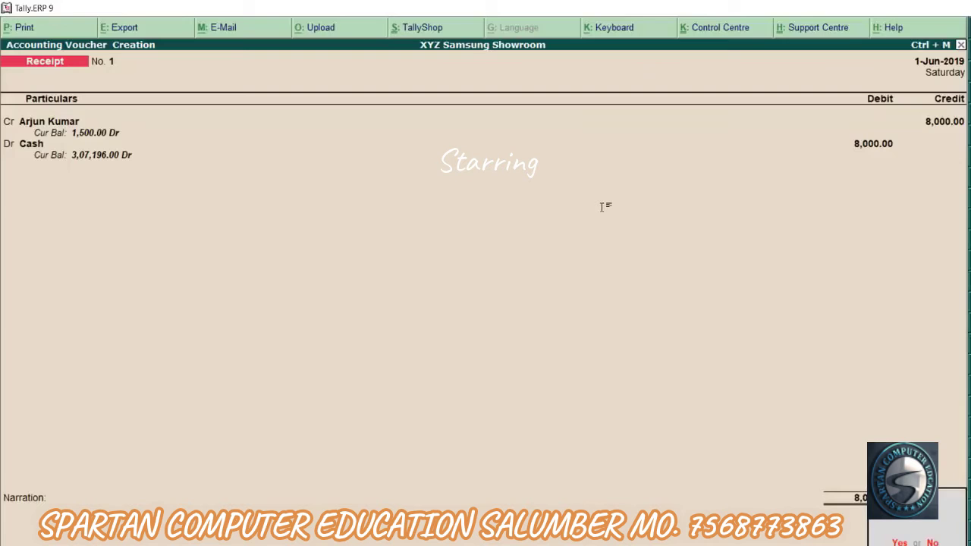
key("Return")
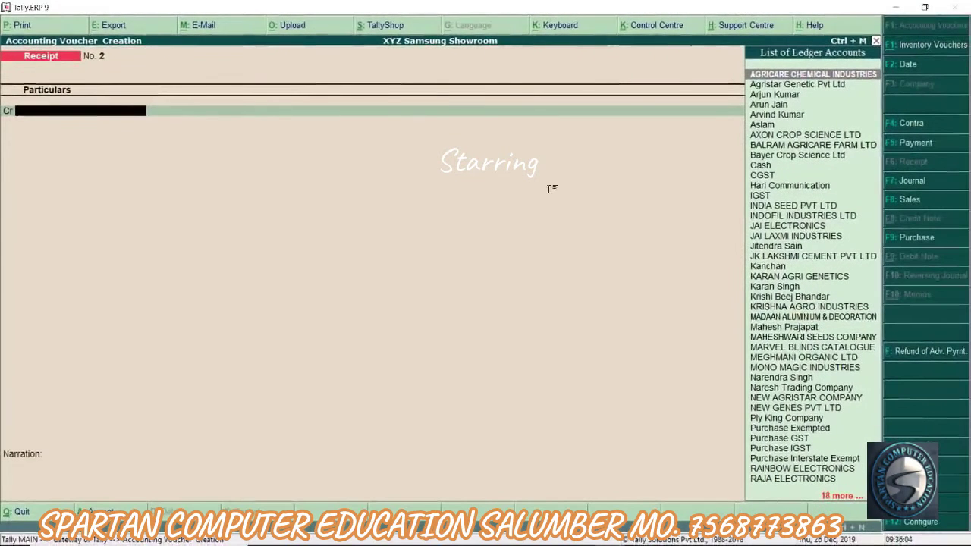
Step: Leave the new receipt voucher and open the Account Books display
key("Escape")
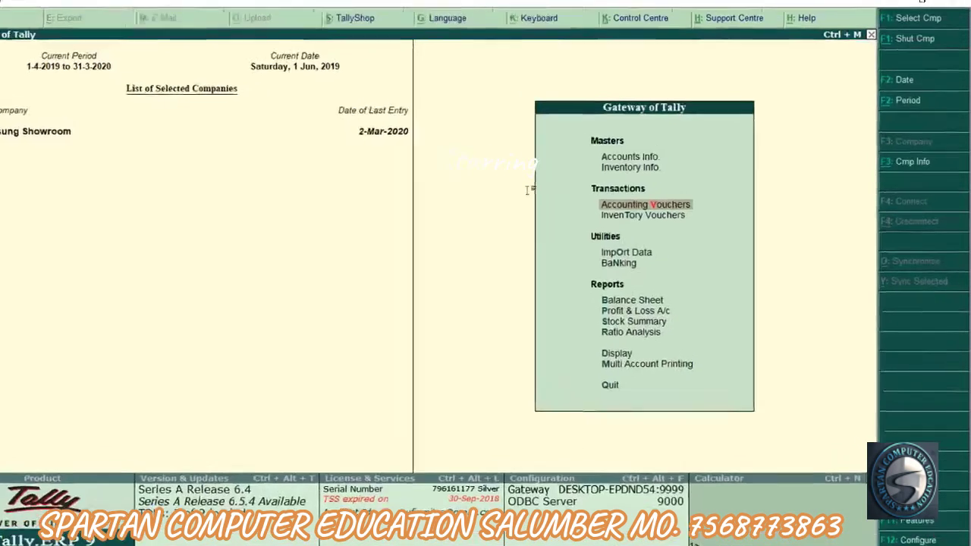
key("Down")
key("Down")
key("Down")
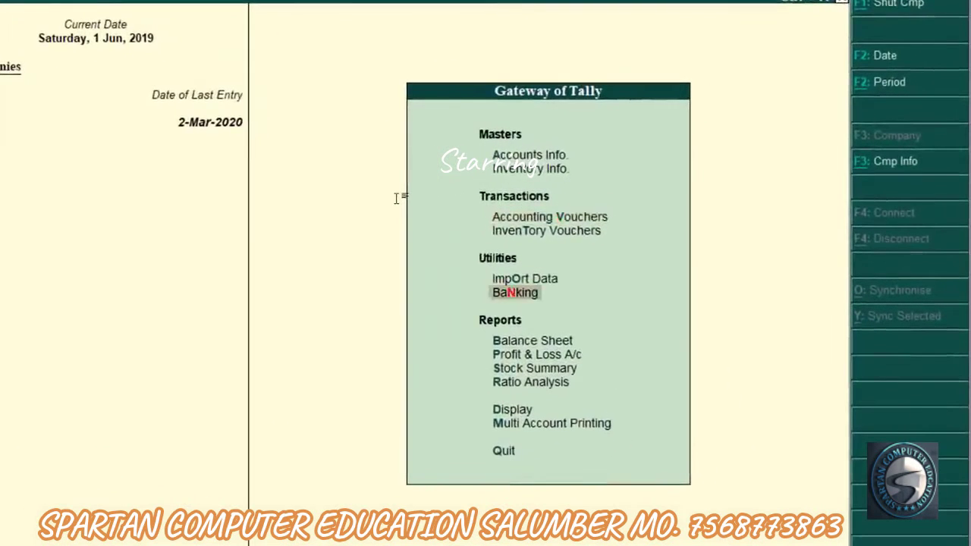
key("Down")
key("Down")
key("Down")
key("Down")
key("Down")
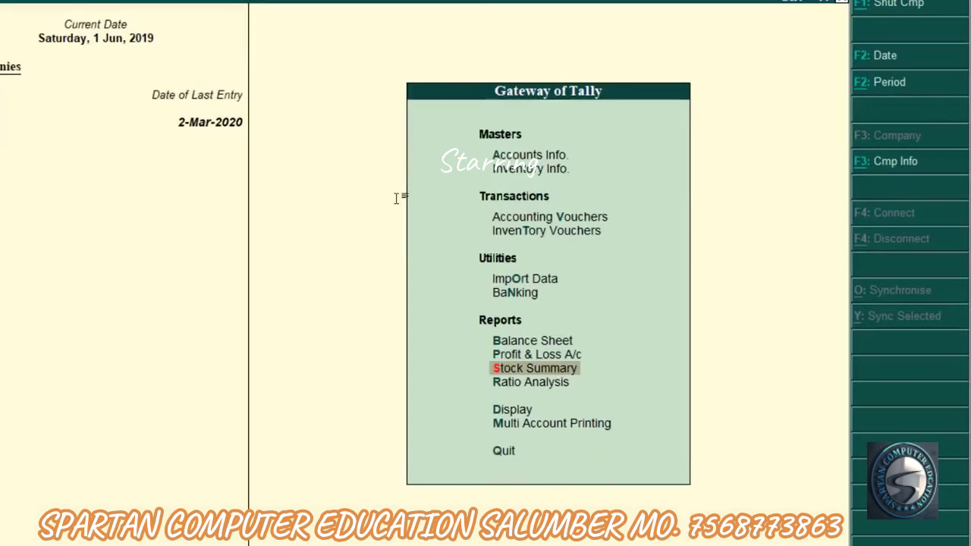
key("Return")
key("Down")
key("Down")
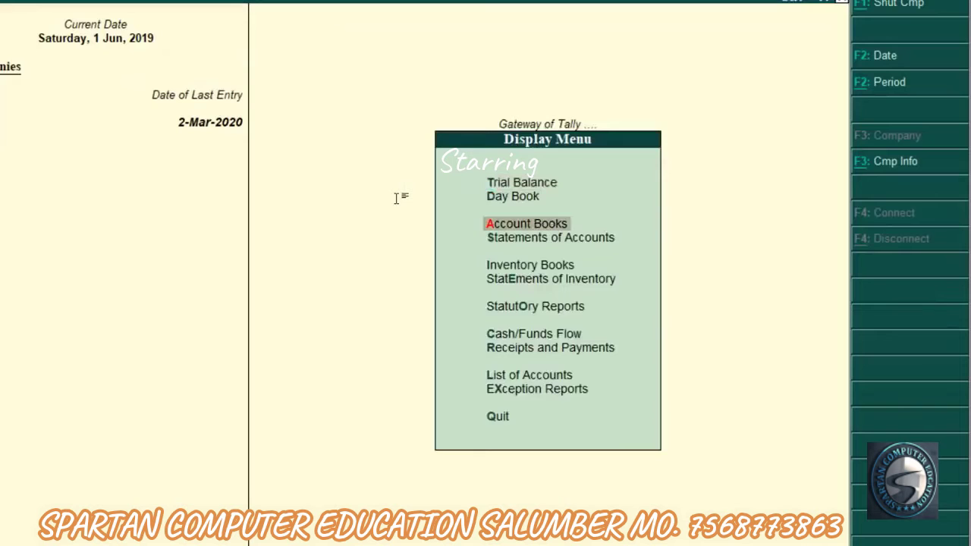
key("Return")
Step: Open the ledger vouchers report for the customer credited in the first receipt
key("Down")
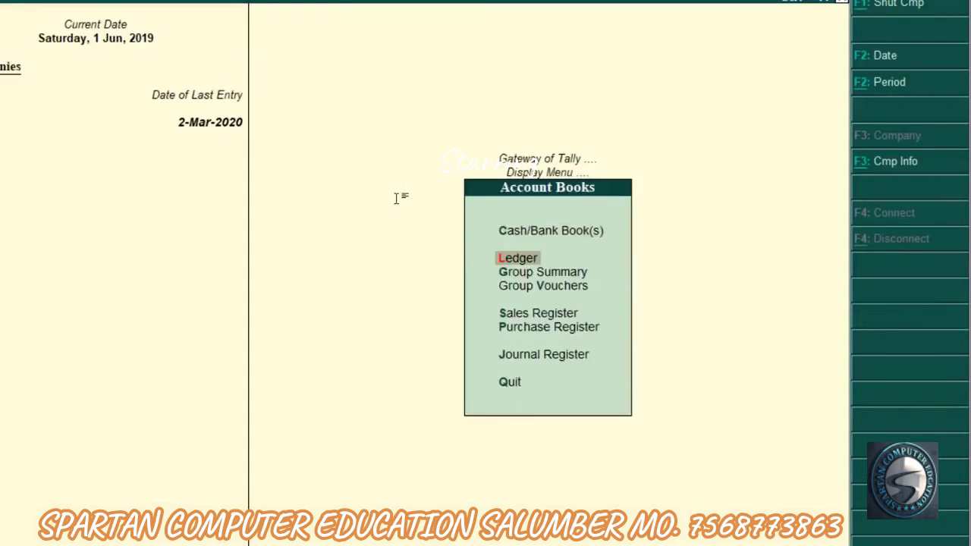
key("Return")
type("ARJ")
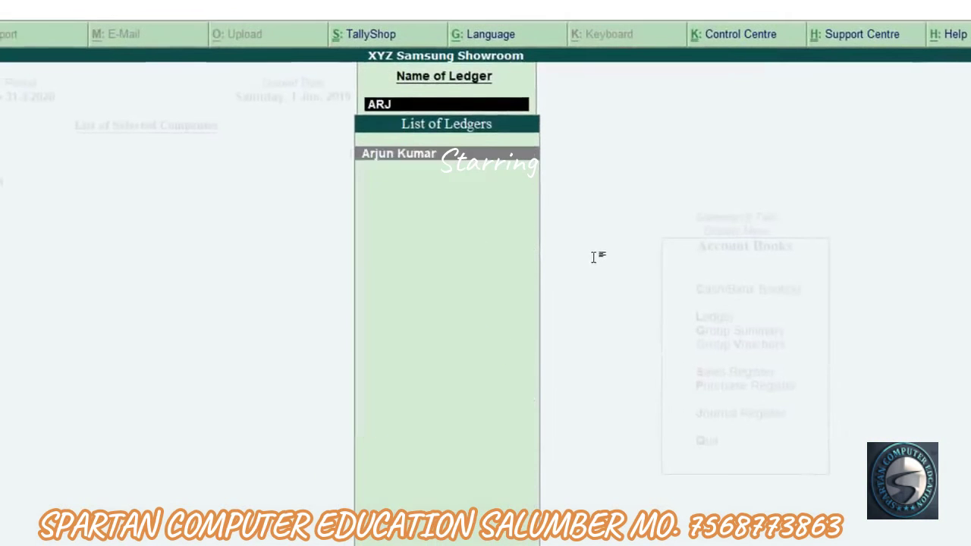
type("UN")
key("Return")
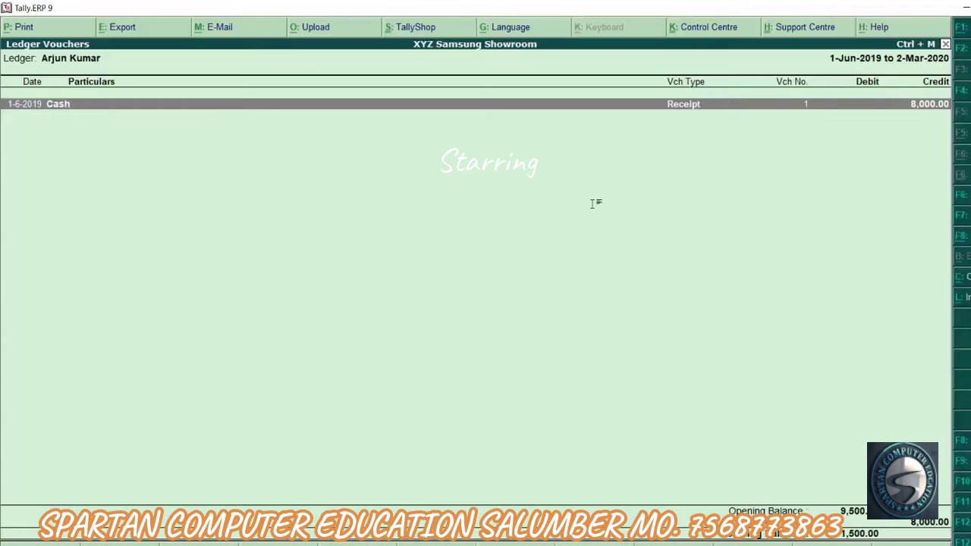
Step: Change the ledger report period to run from 1-4-2019 to 2-3-2020
key("alt+F2")
type("1-4")
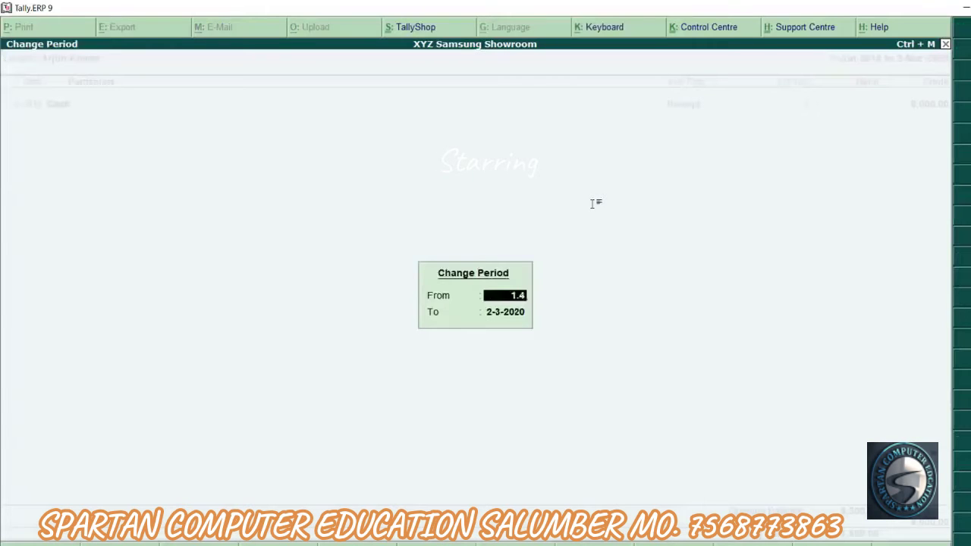
key("Return")
type("2.3")
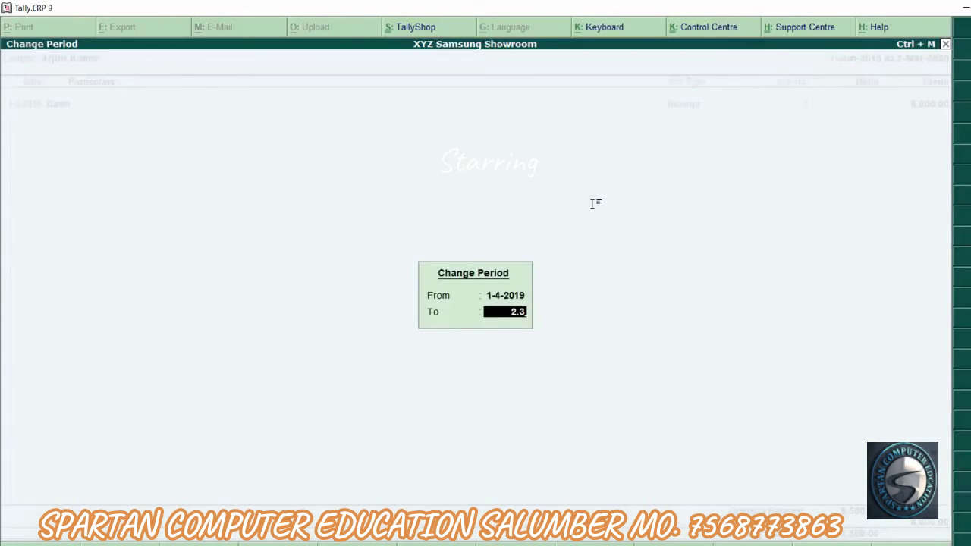
key("Return")
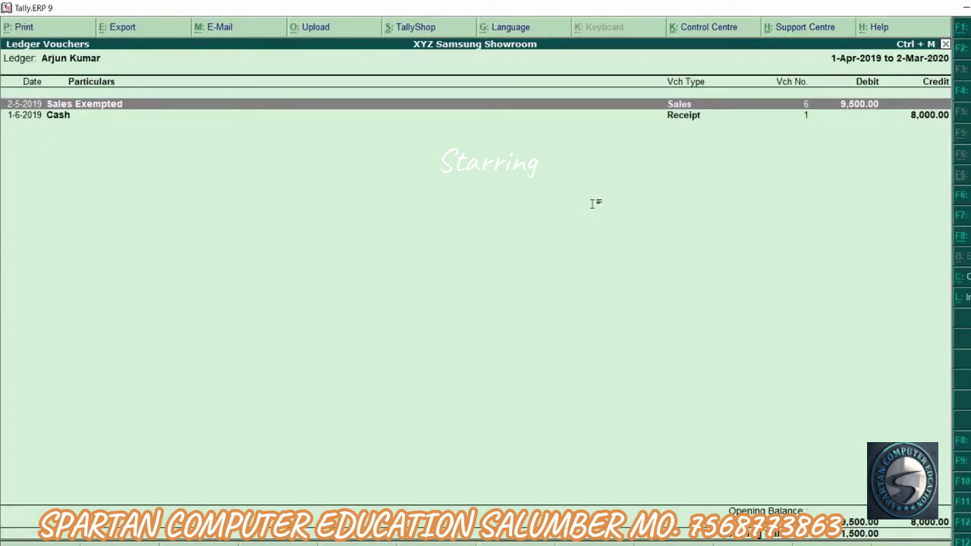
Step: Examine the customer's sales voucher and cash receipt voucher from the ledger, then inspect the ledger totals
key("Return")
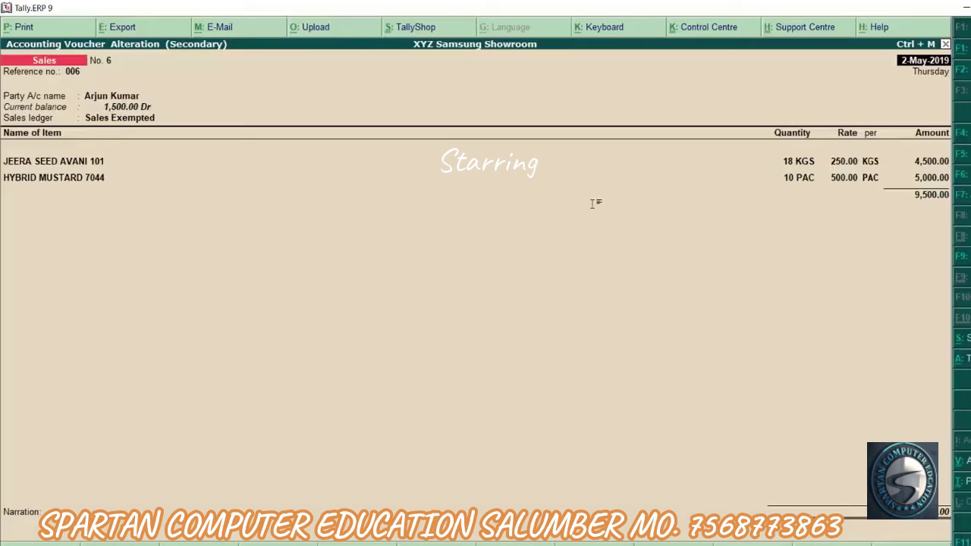
key("Escape")
key("Down")
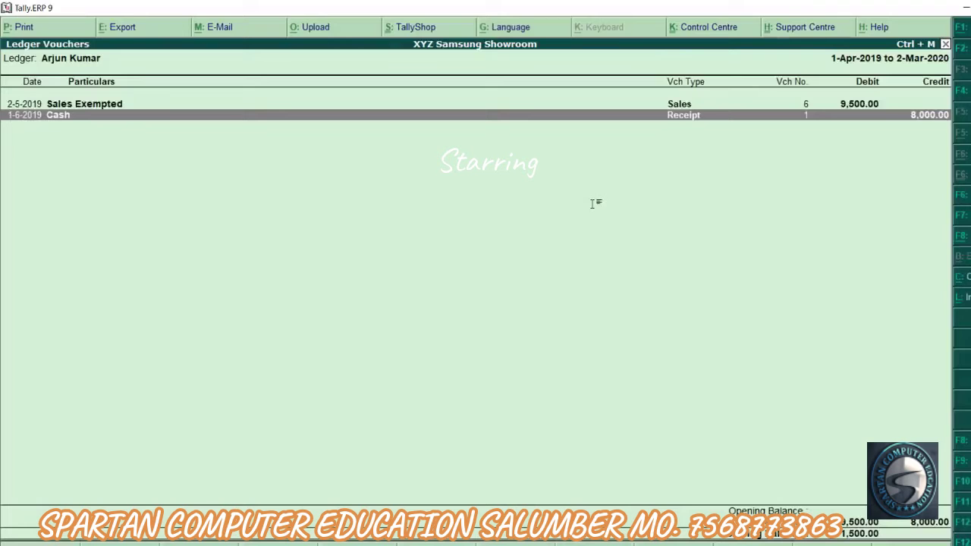
key("Return")
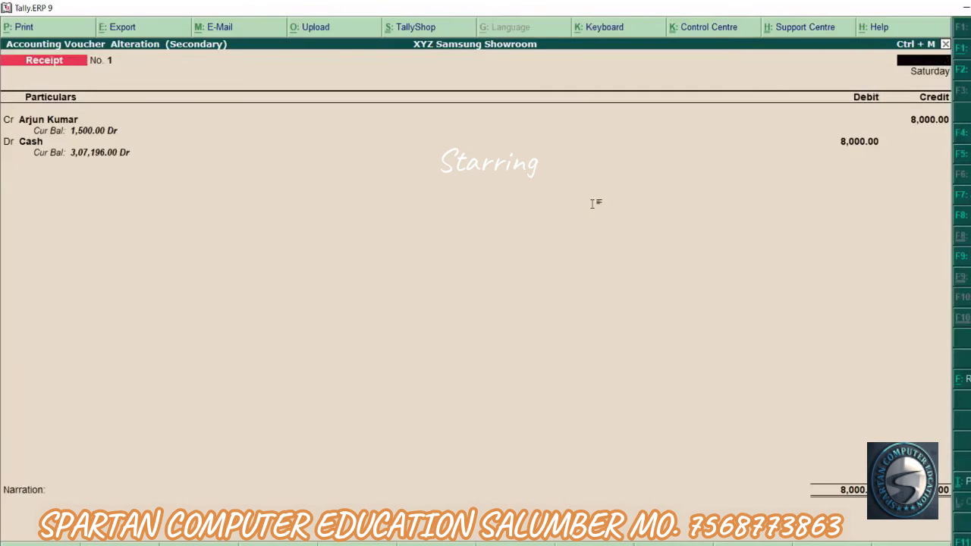
key("Escape")
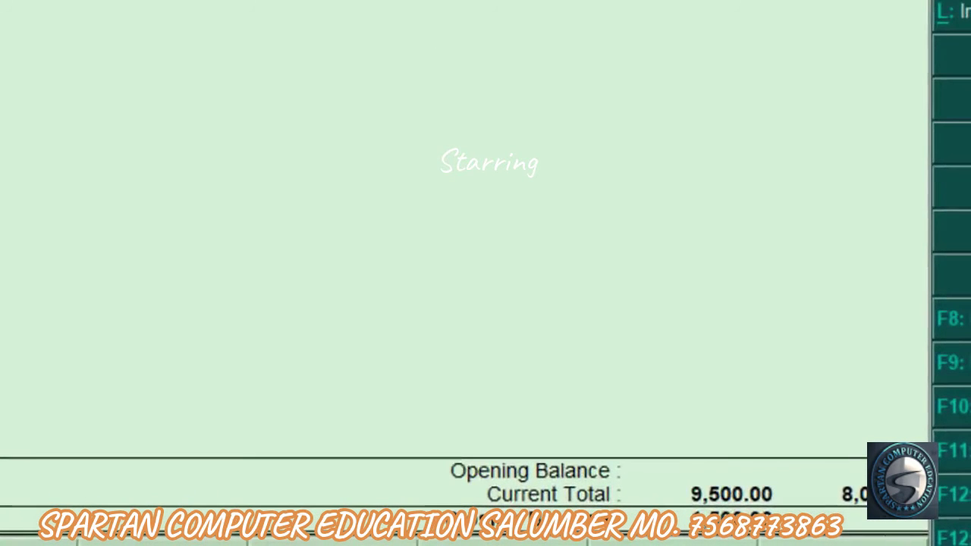
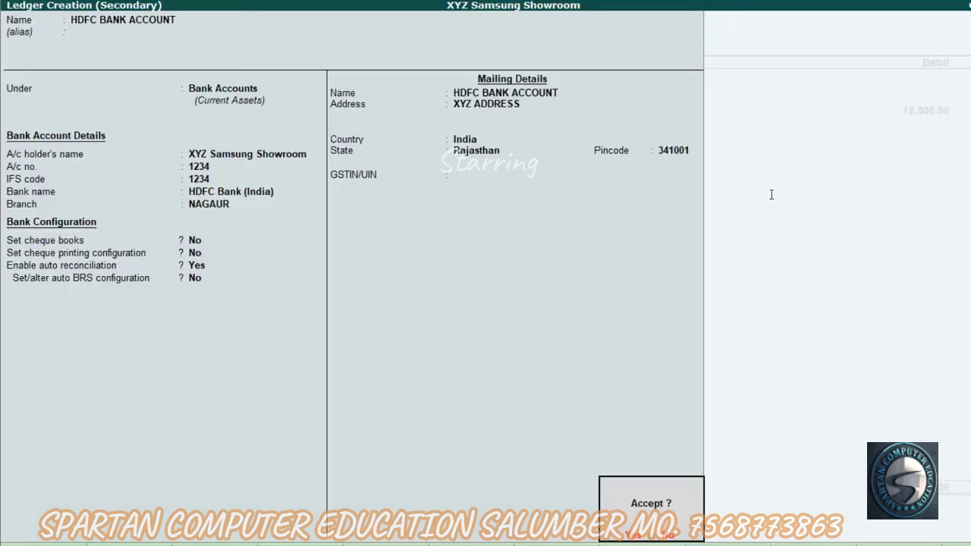
Step: Save the HDFC BANK ACCOUNT ledger and debit it 10,500 on the receipt voucher
key("Return")
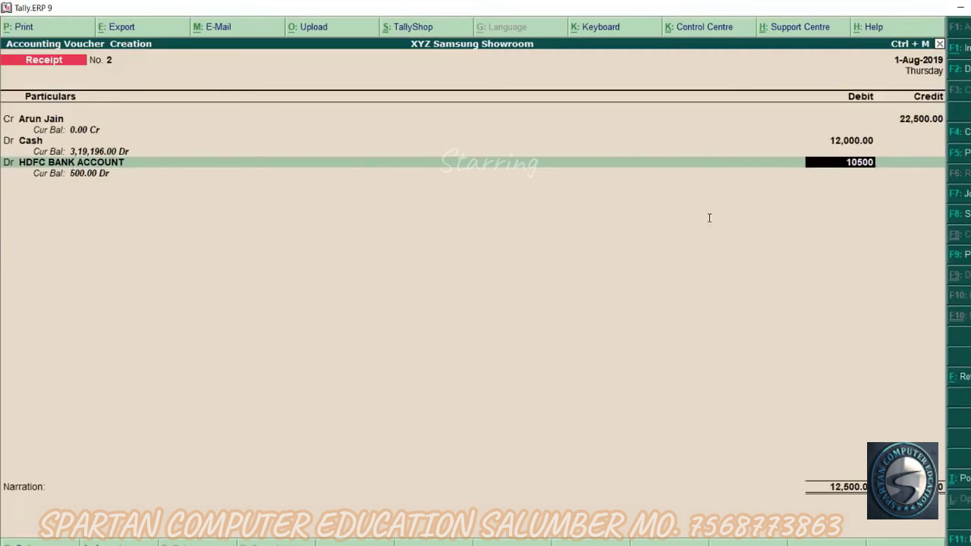
key("Return")
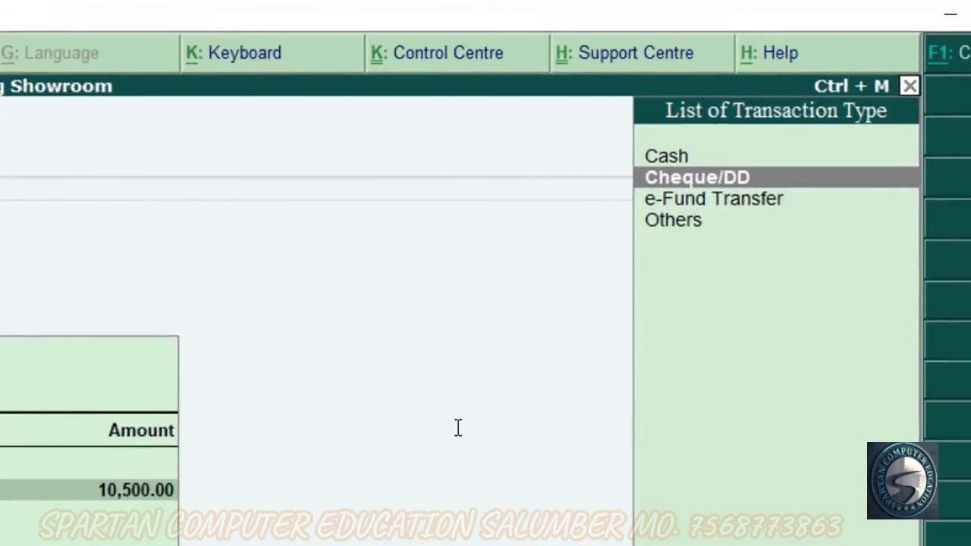
Step: Review the bank transaction types and allocate the full 10,500 as an e-Fund Transfer
key("Up")
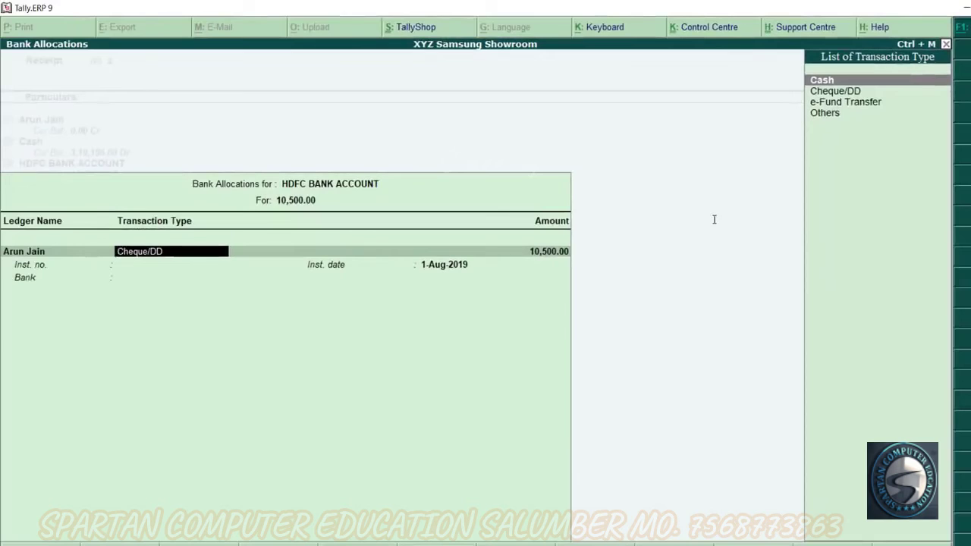
key("Down")
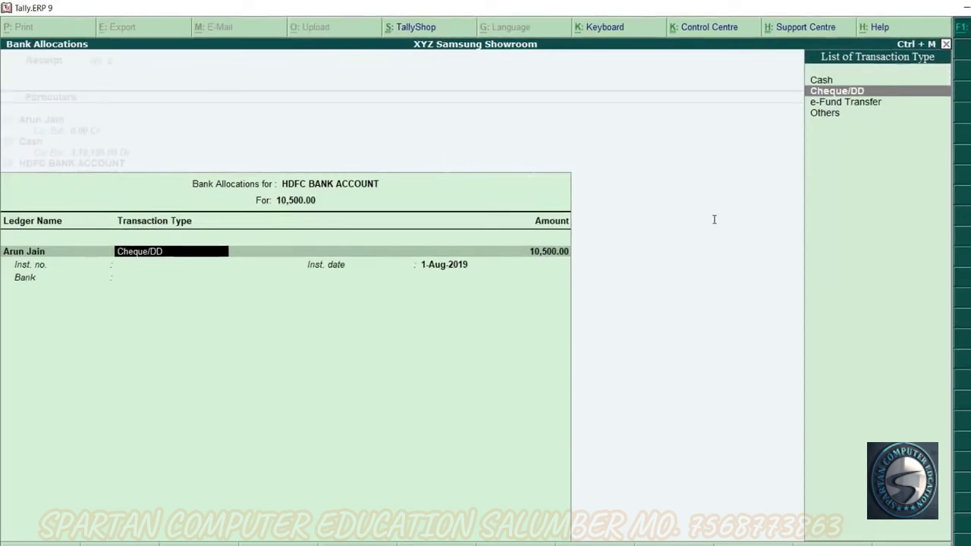
key("Down")
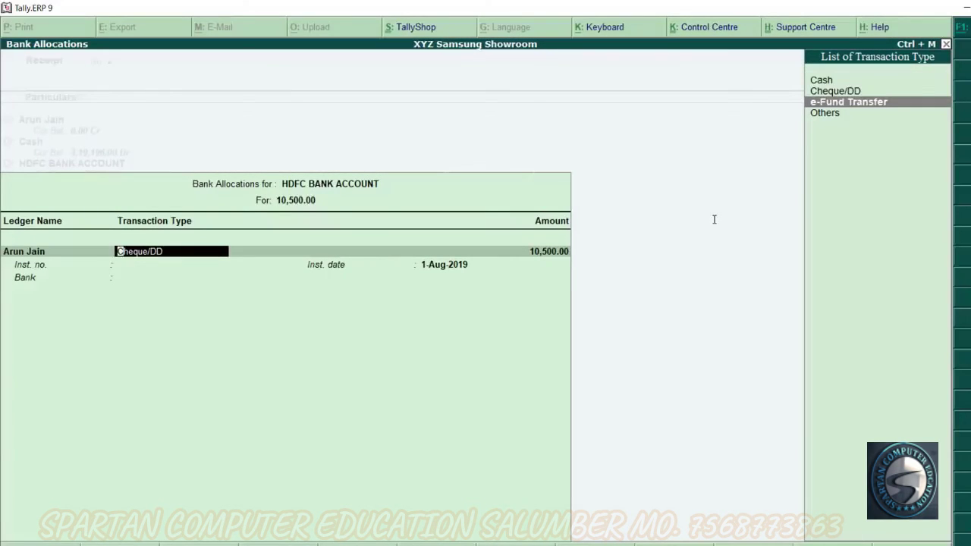
key("Down")
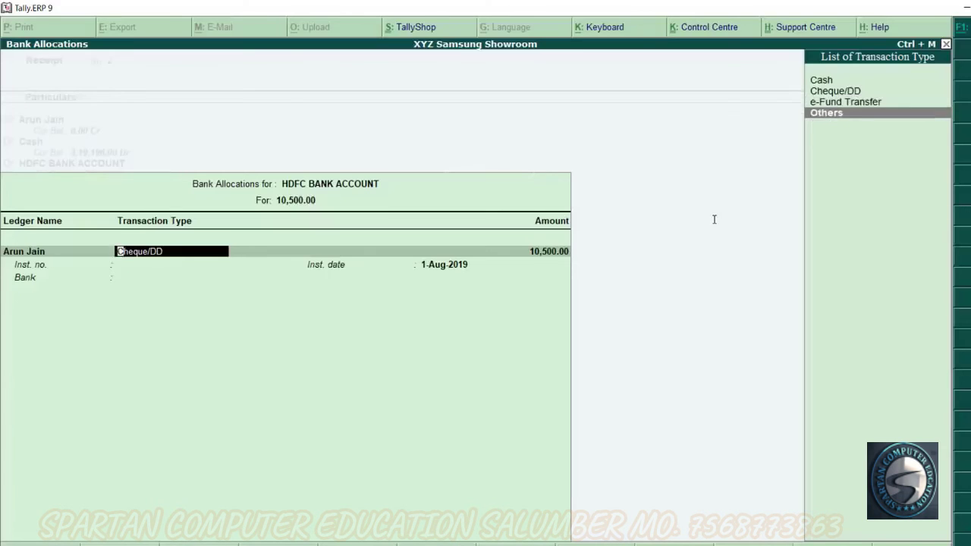
key("Up")
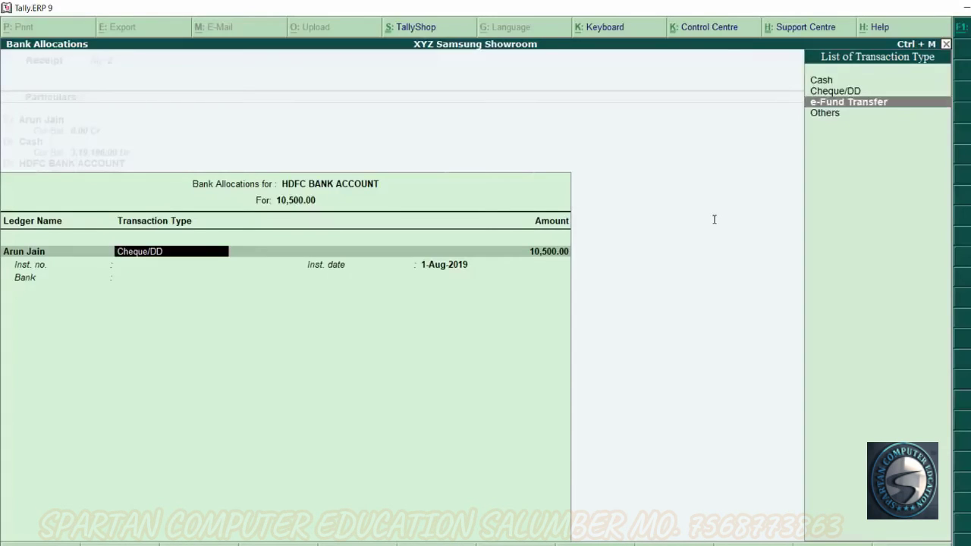
key("Return")
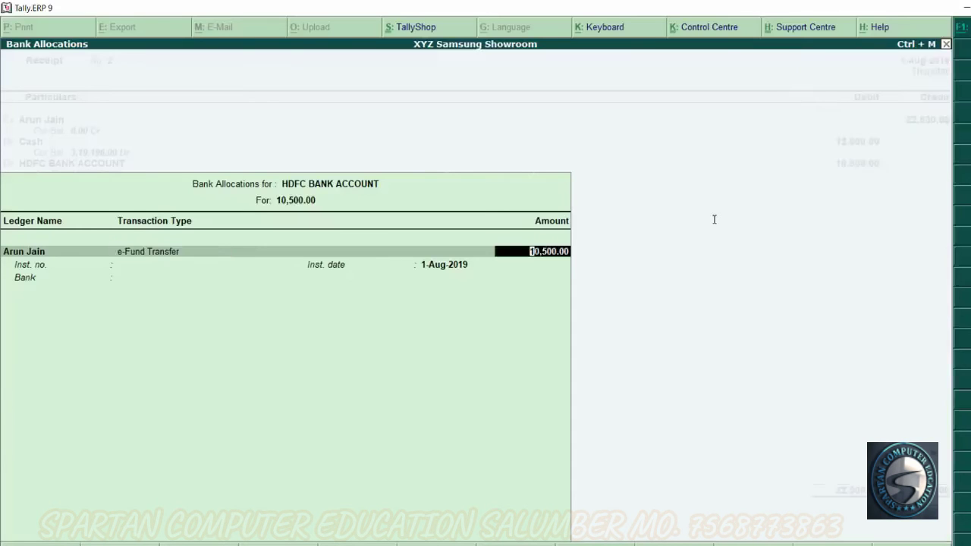
key("Return")
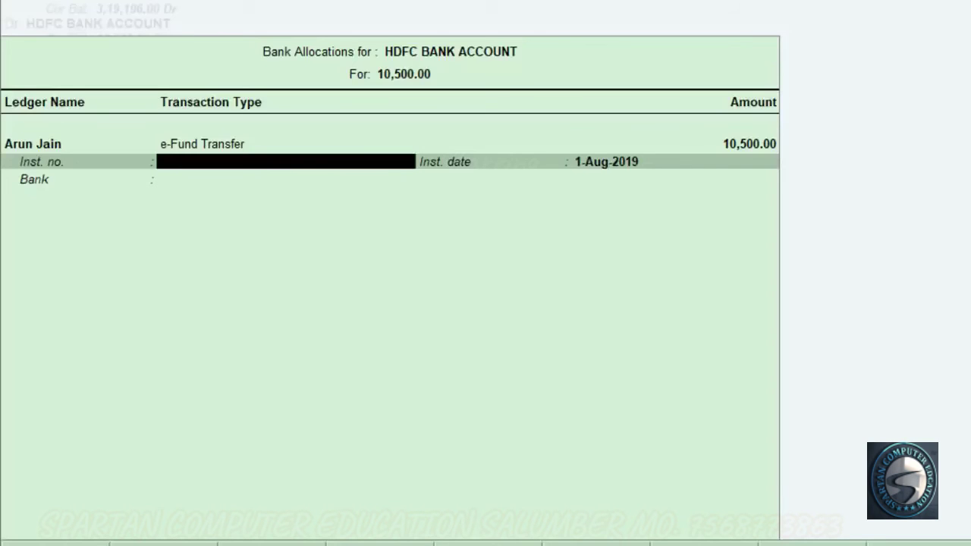
Step: Enter instrument number 123456 dated 1-Aug-2019 with Axis Bank (India) as the bank, completing the bank allocation
type("123456")
key("Return")
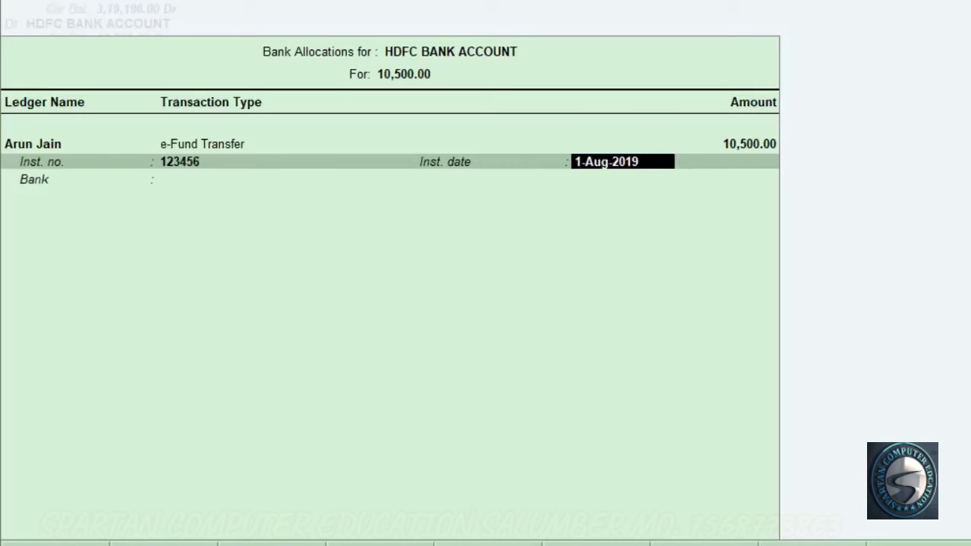
key("Return")
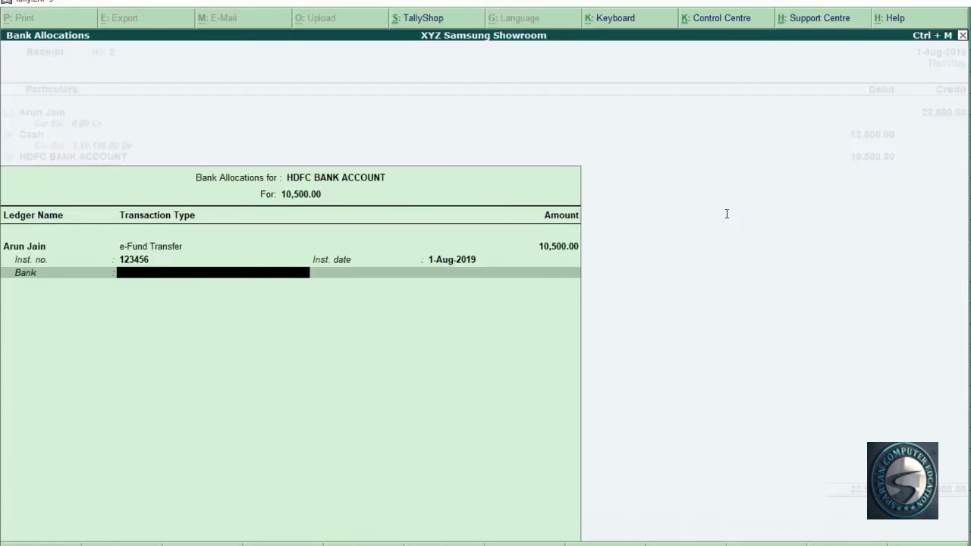
type("AXIS")
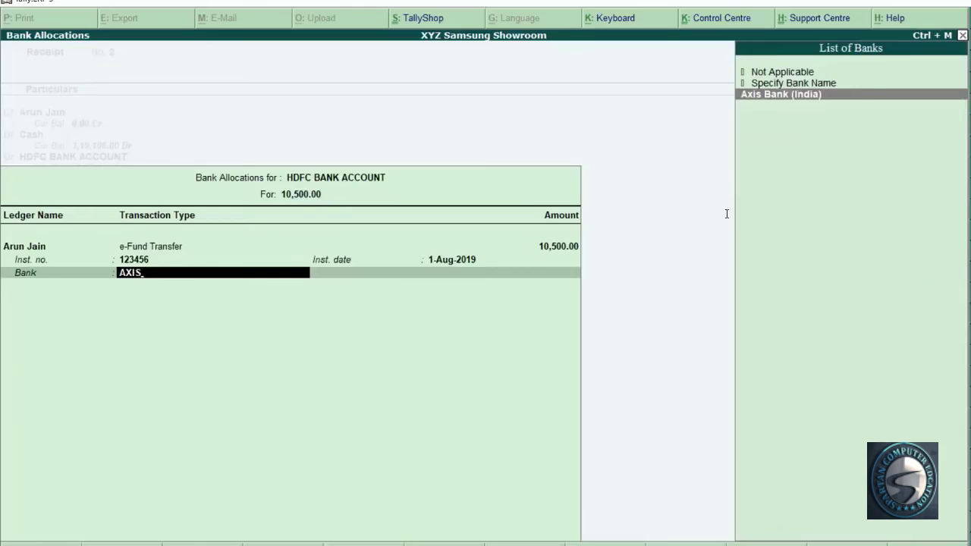
key("Return")
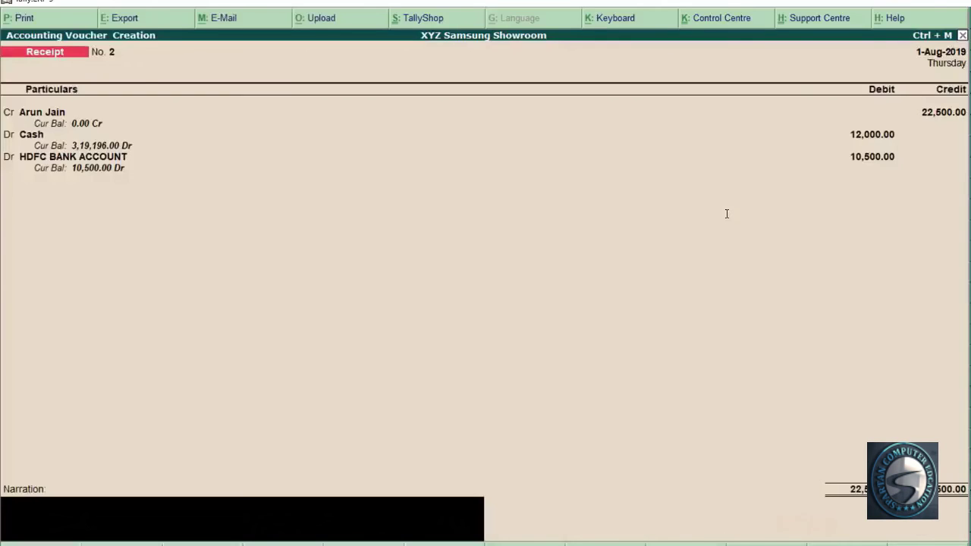
Step: Recheck the HDFC debit line and its bank allocation, leave the narration blank and save the receipt voucher
key("BackSpace")
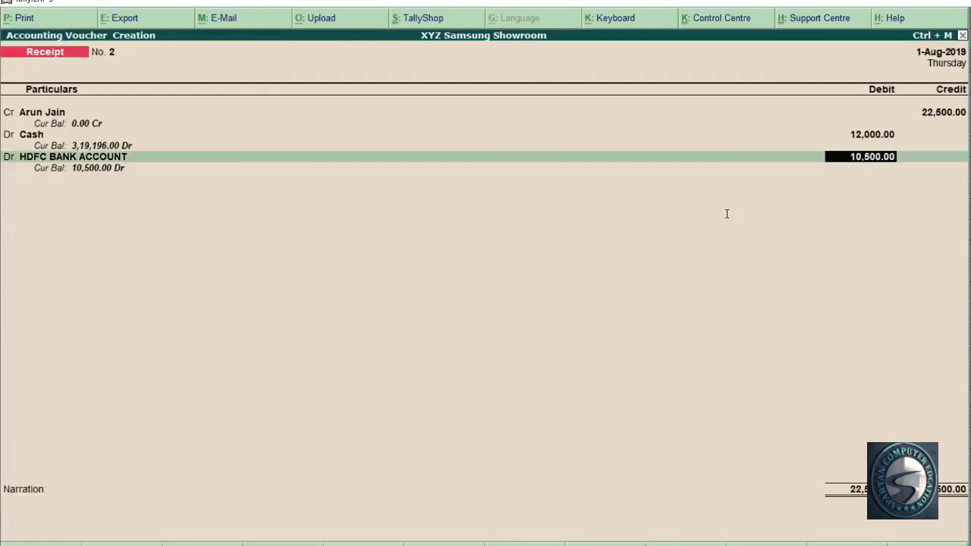
key("Return")
key("Return")
key("Return")
key("Return")
key("Return")
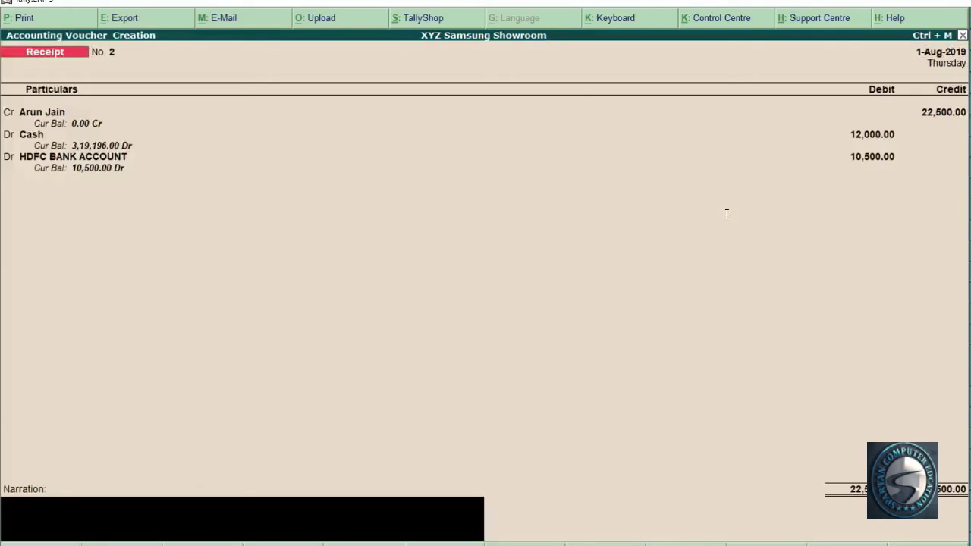
key("Return")
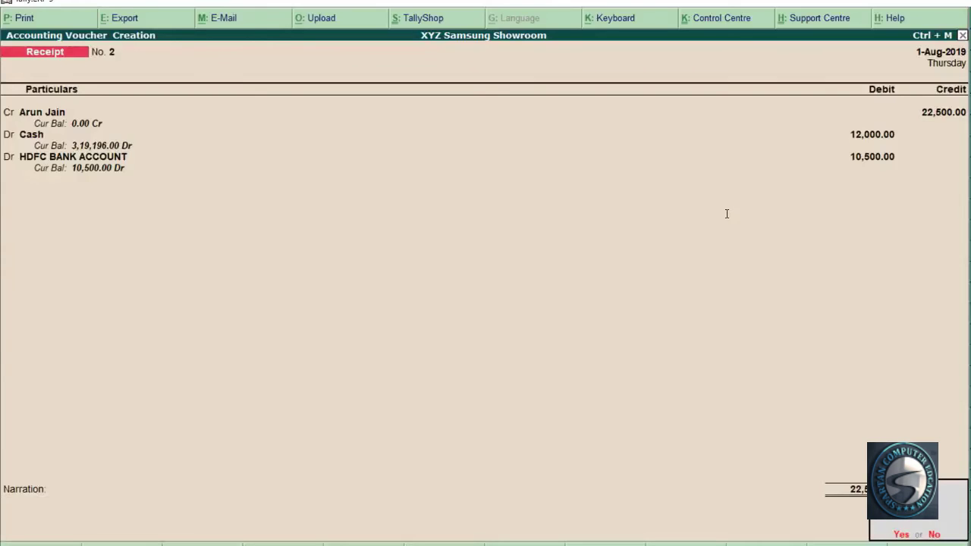
key("Return")
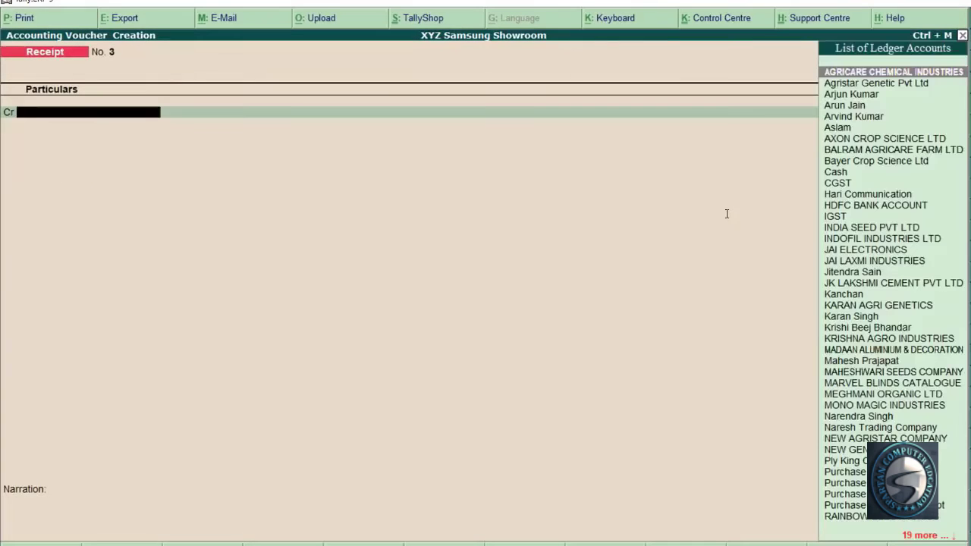
Step: Look up the third receipt in the Word practice notes and set the new receipt voucher's date to 2.12.2019 in Tally
key("alt+Tab")
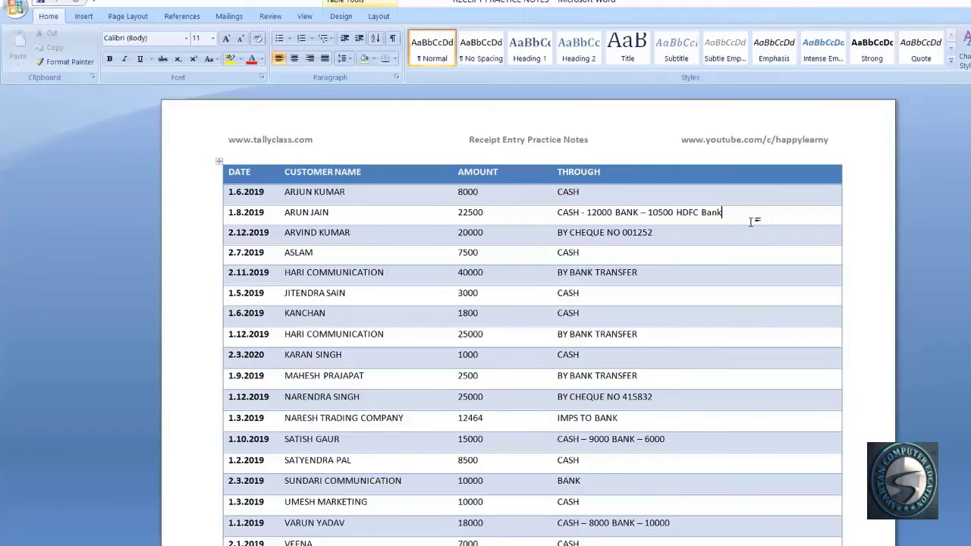
scroll(326, 228, "down", 1)
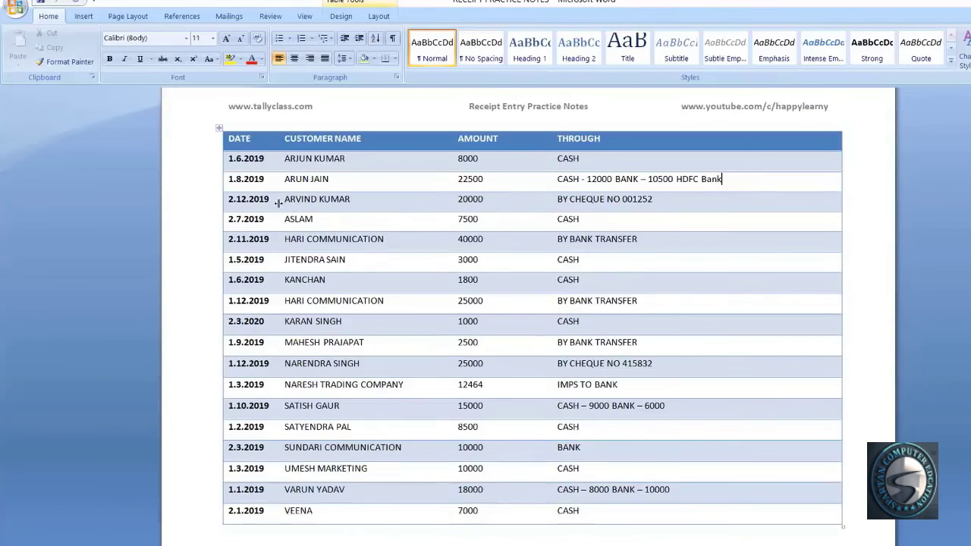
left_click(272, 200)
key("alt+Tab")
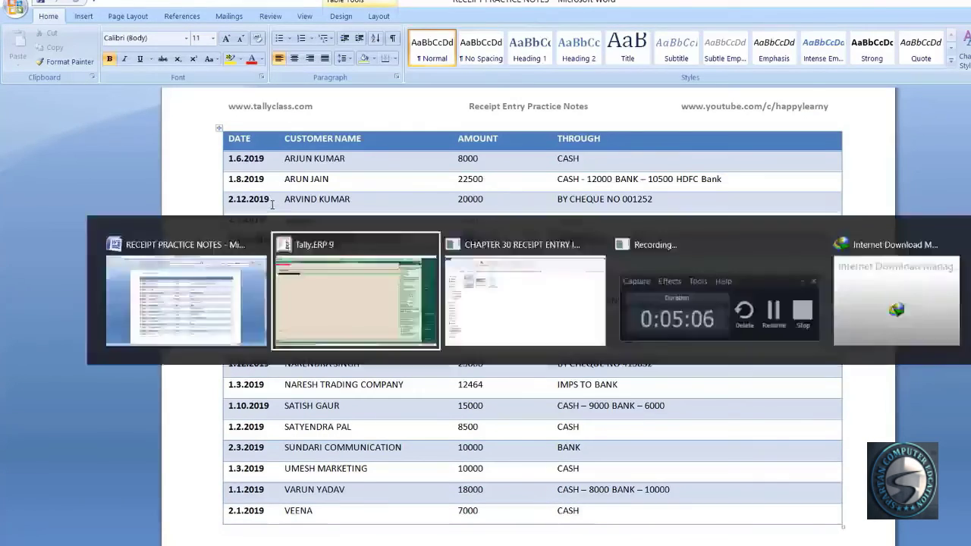
key("F2")
type("2.12.2019")
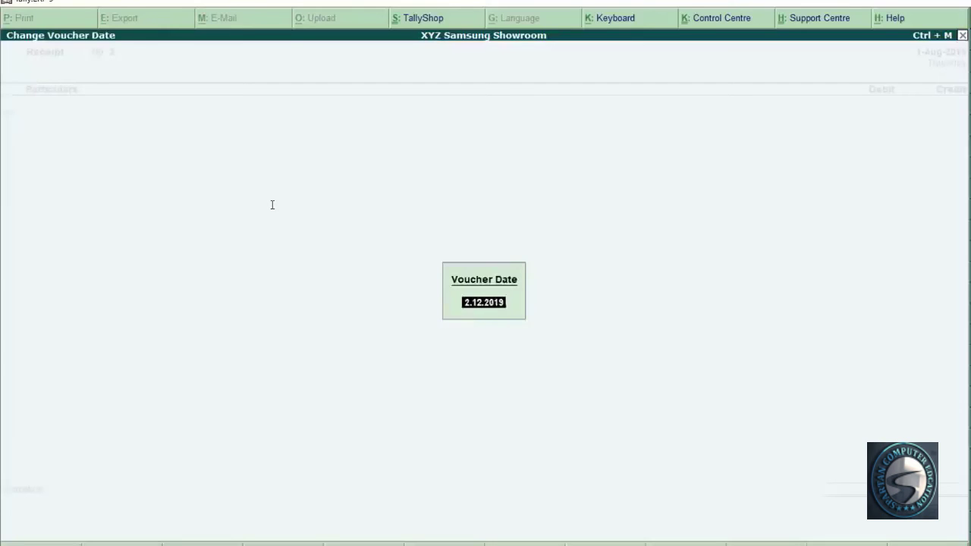
key("Return")
Step: Check the customer on the 2.12.2019 row of the notes and select that customer's ledger as the voucher's credit account
key("alt+Tab")
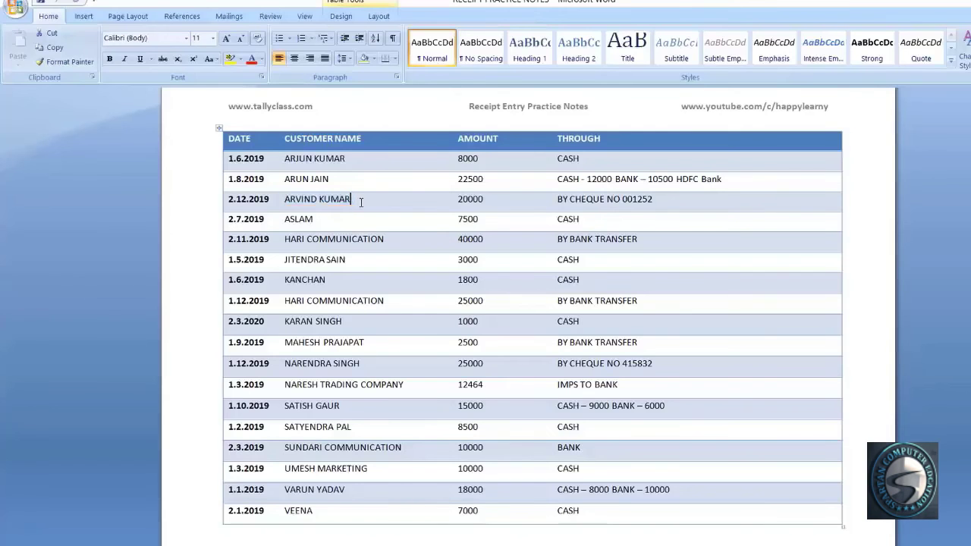
left_click_drag(351, 200, 303, 201)
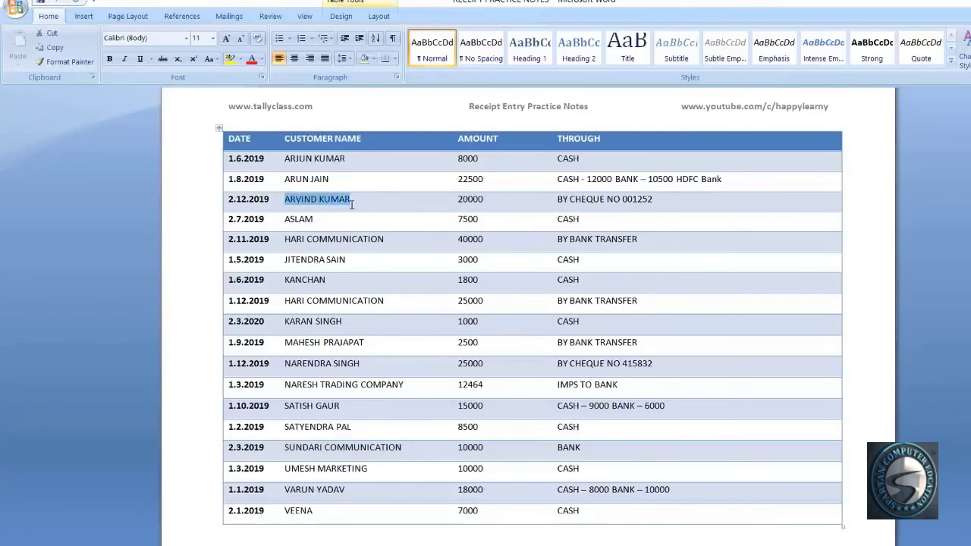
left_click(351, 201)
key("alt+Tab")
type("ARVIND")
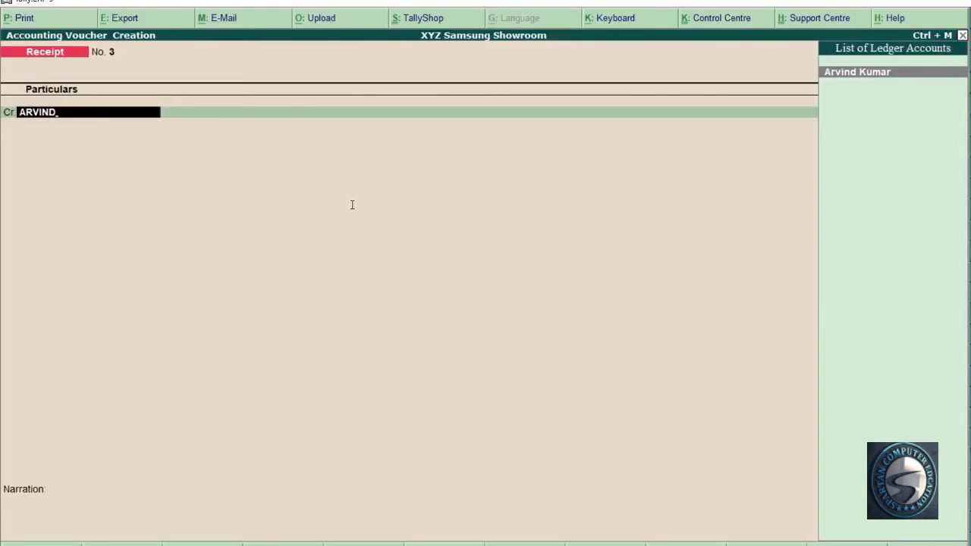
key("Return")
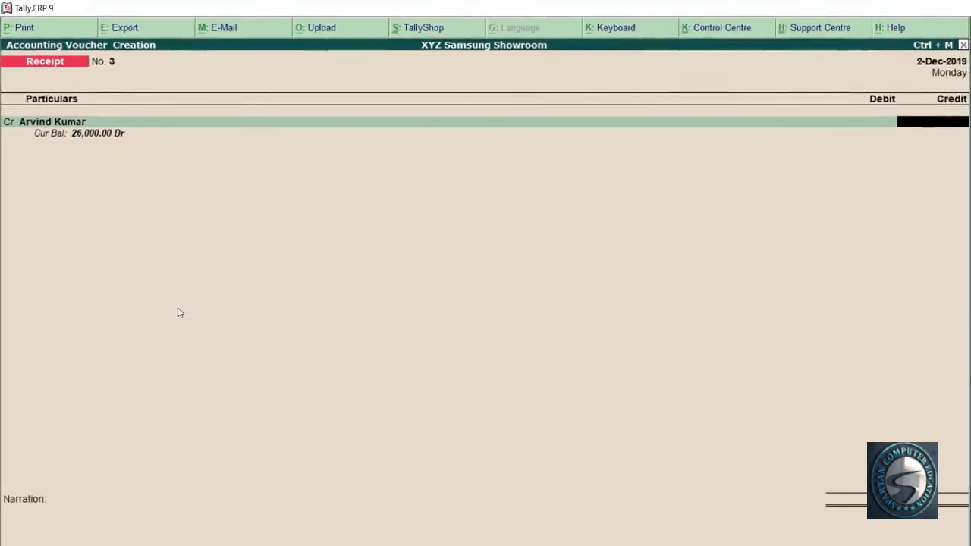
Step: Check the receipt amount in the notes and credit the customer's ledger with 20,000
key("alt+Tab")
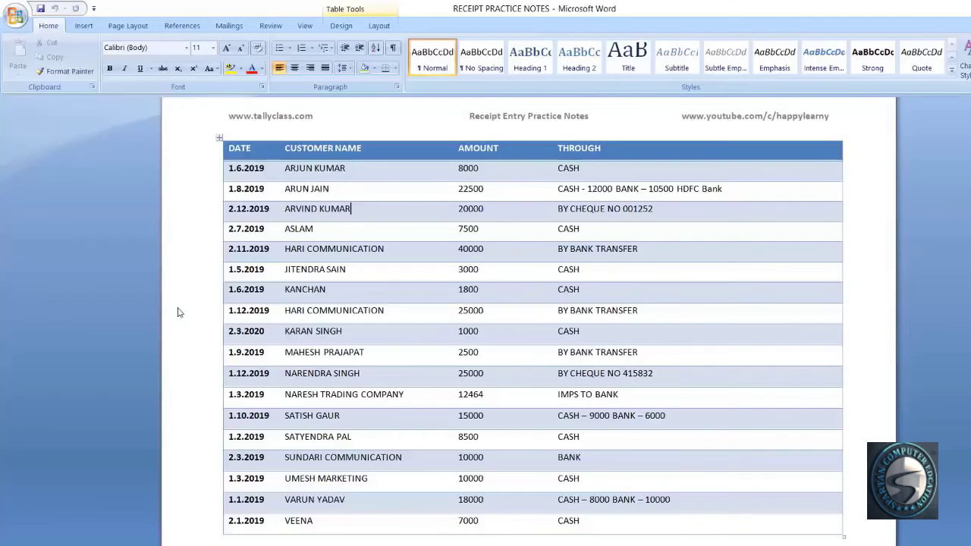
left_click(492, 214)
key("alt+Tab")
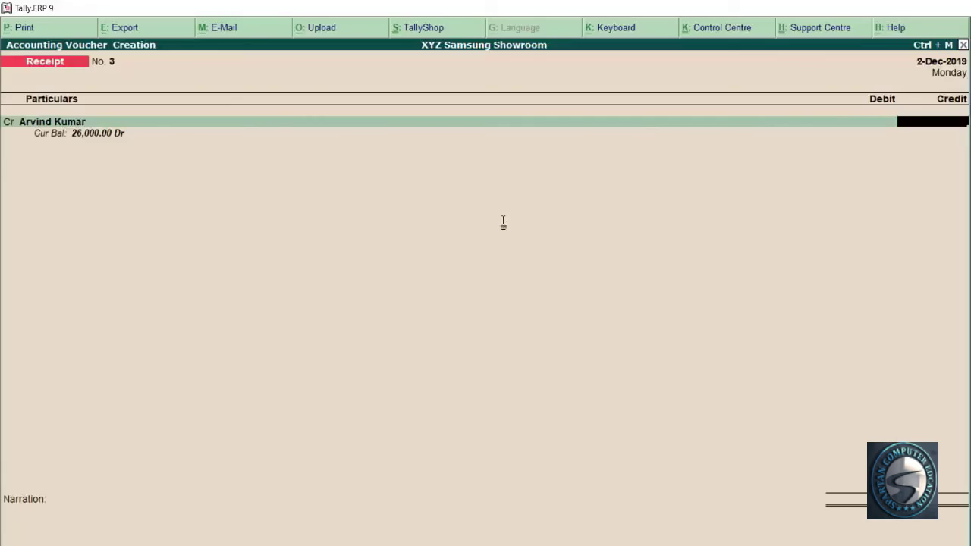
type("20,000")
key("Return")
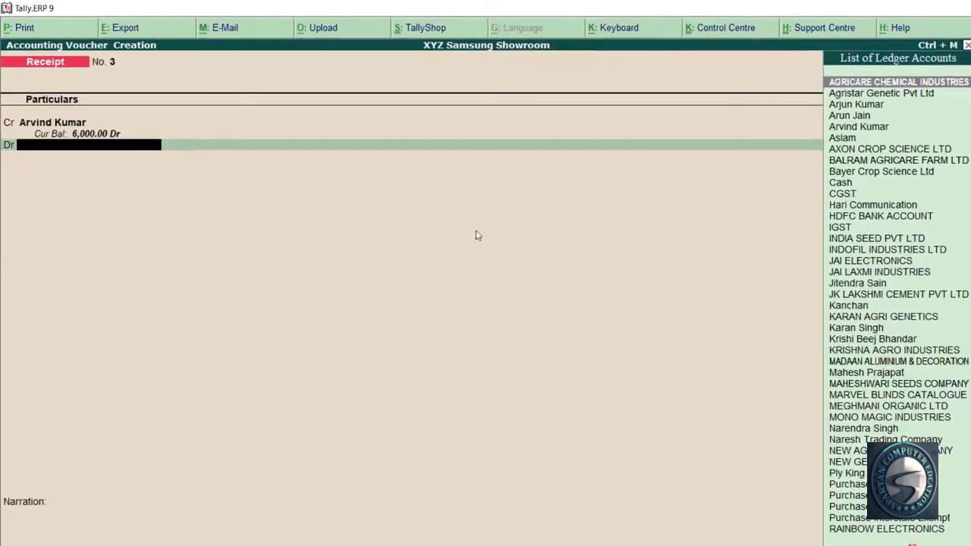
Step: Check the payment mode in the notes and debit the existing HDFC BANK ACCOUNT ledger with 20,000
key("alt+Tab")
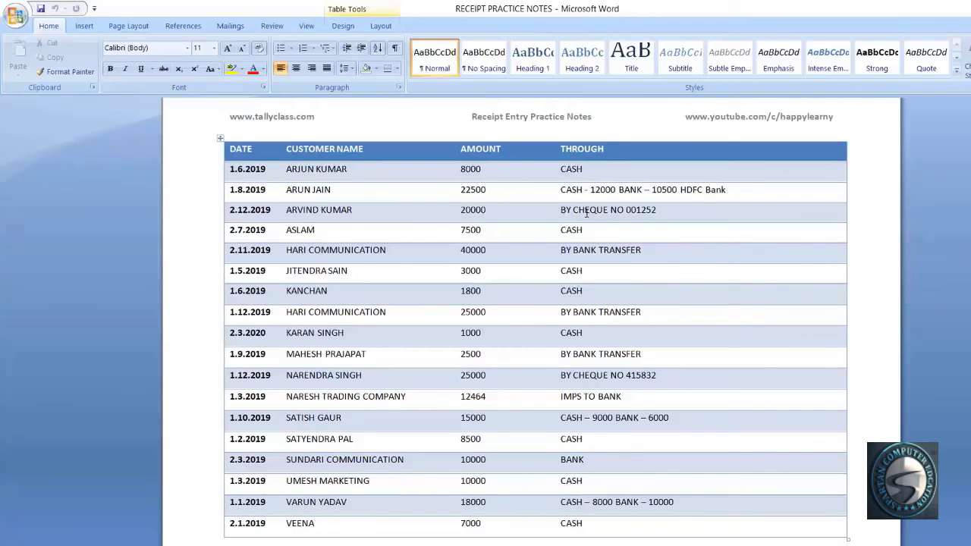
left_click(662, 211)
key("alt+Tab")
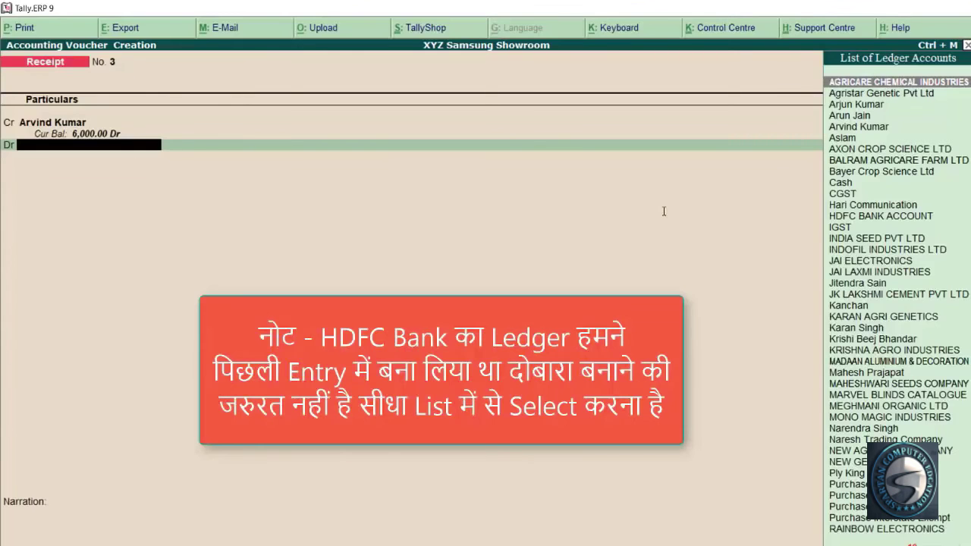
type("HDFC")
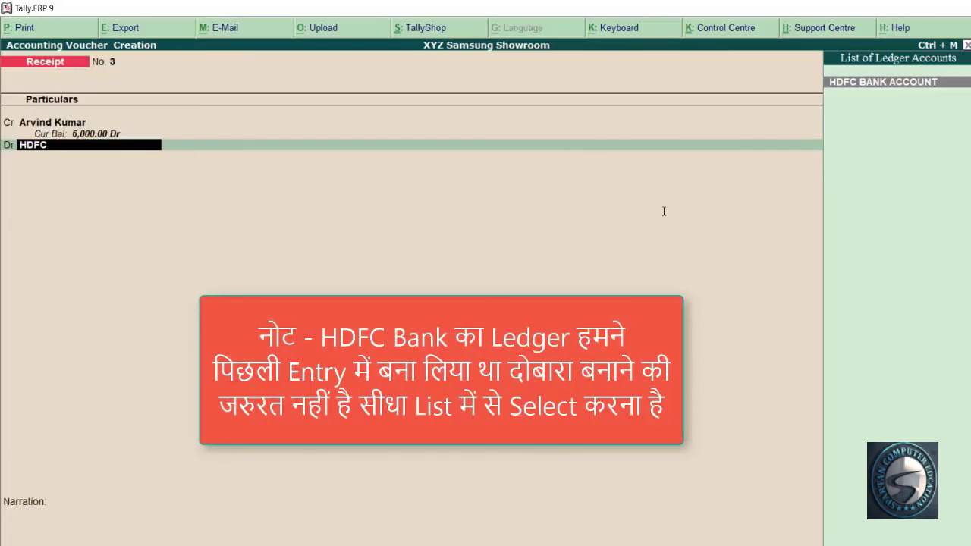
key("Return")
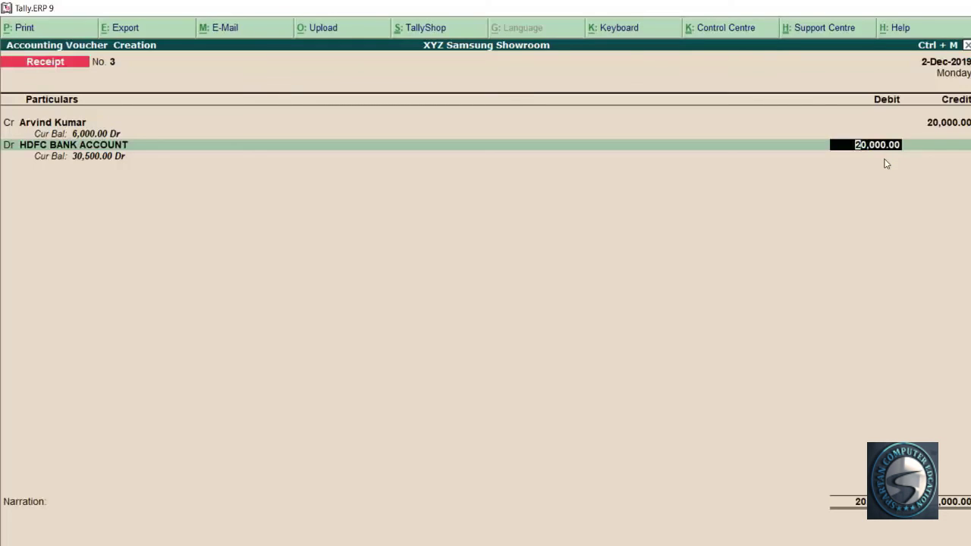
key("Return")
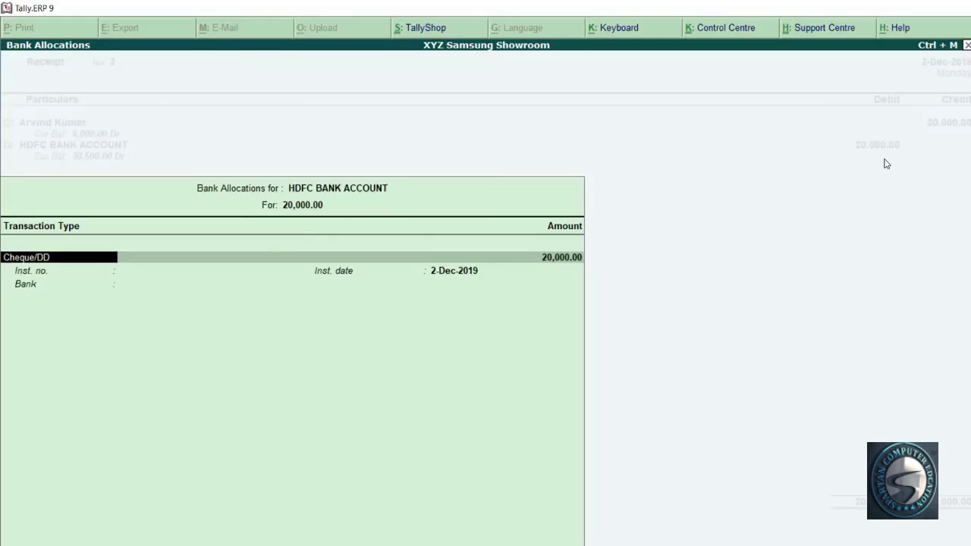
Step: Allocate the full 20,000 as Cheque/DD with instrument number 001252 from the notes, dated 2-Dec-2019
key("Return")
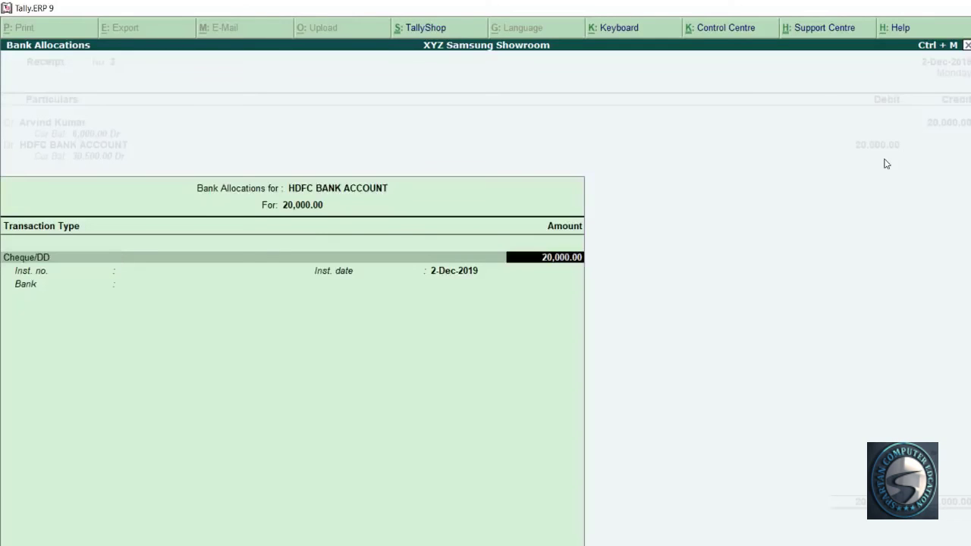
key("Return")
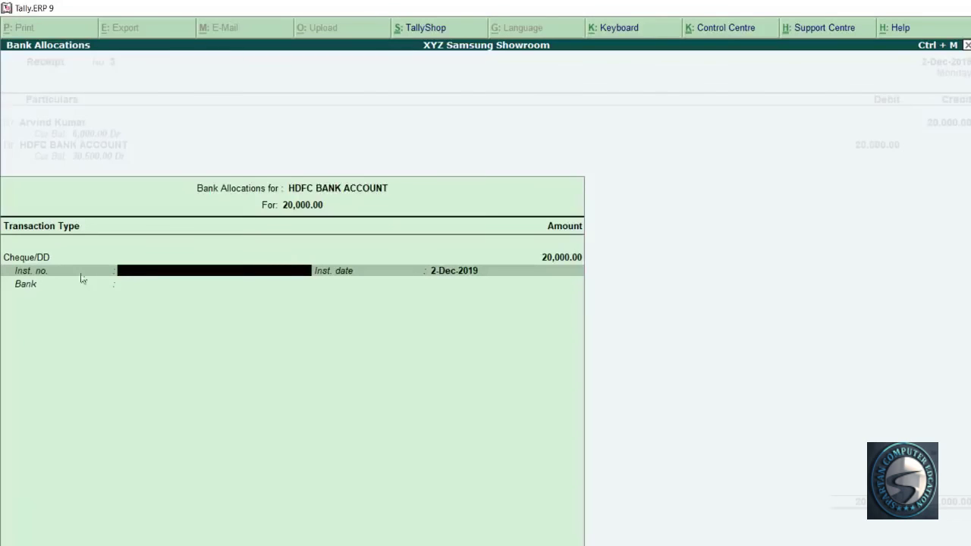
key("alt+Tab")
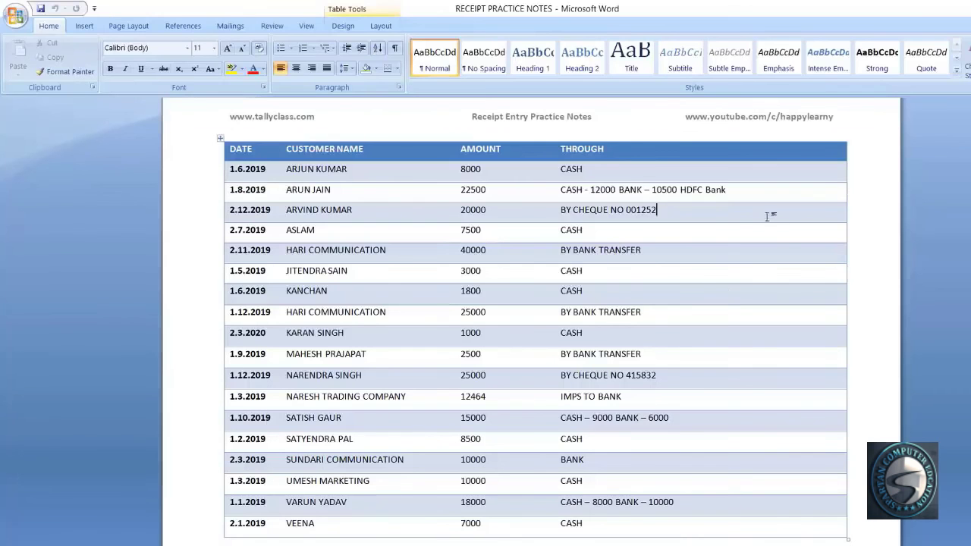
key("alt+Tab")
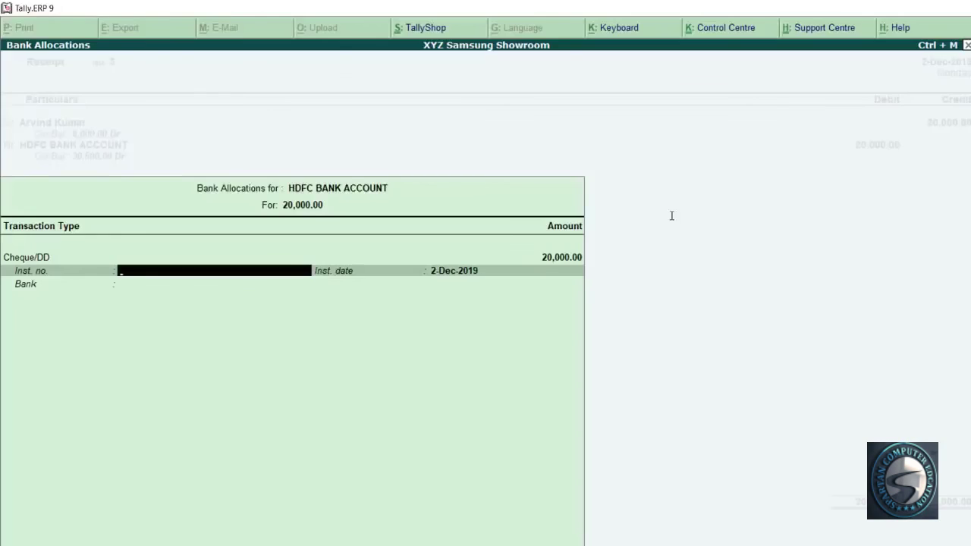
type("001252")
key("Return")
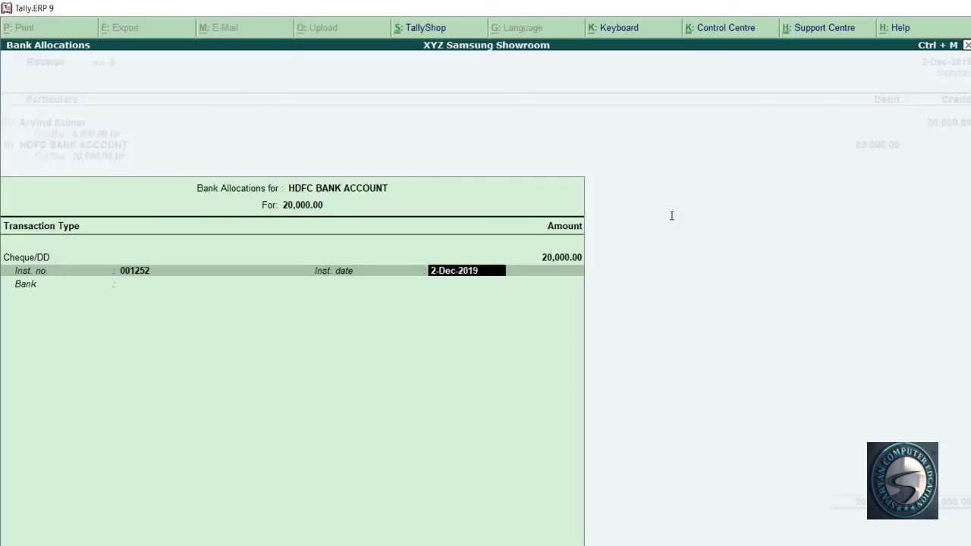
key("Return")
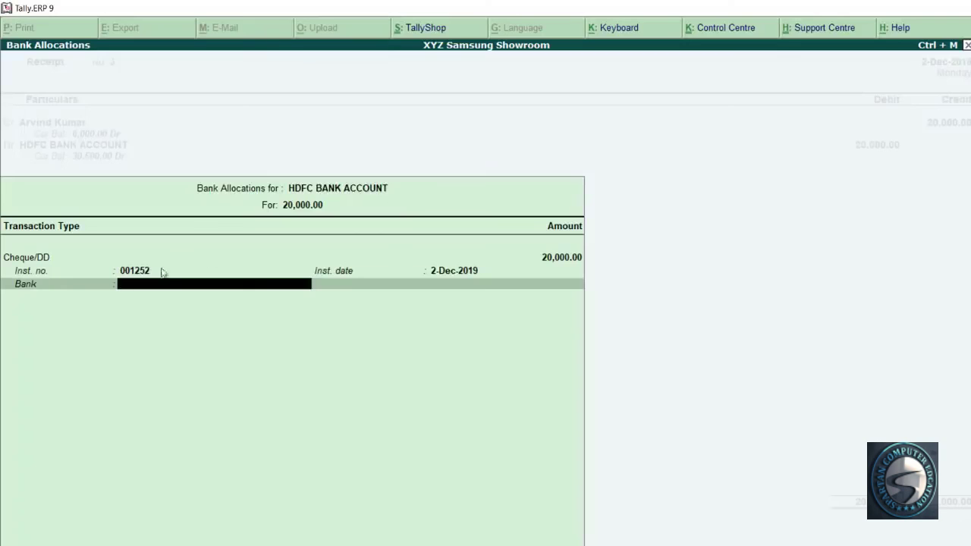
Step: Set Bank of India (India) as the cheque's bank, then save the receipt voucher with a blank narration
key("alt+Tab")
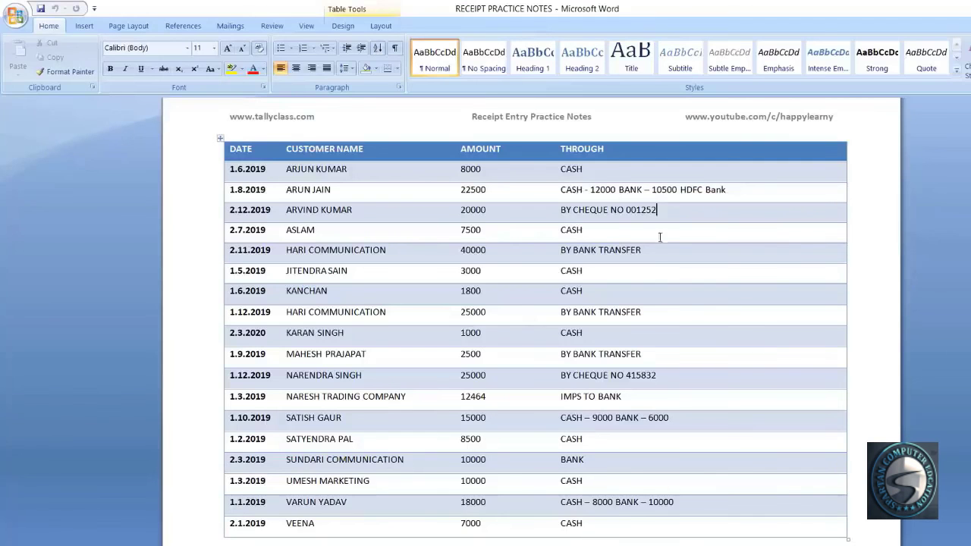
key("alt+Tab")
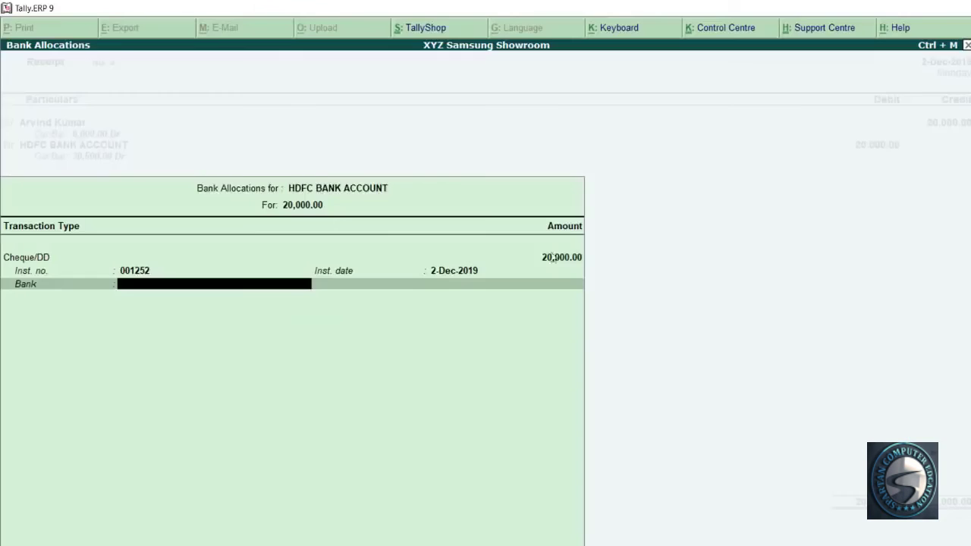
type("BANK OF IND")
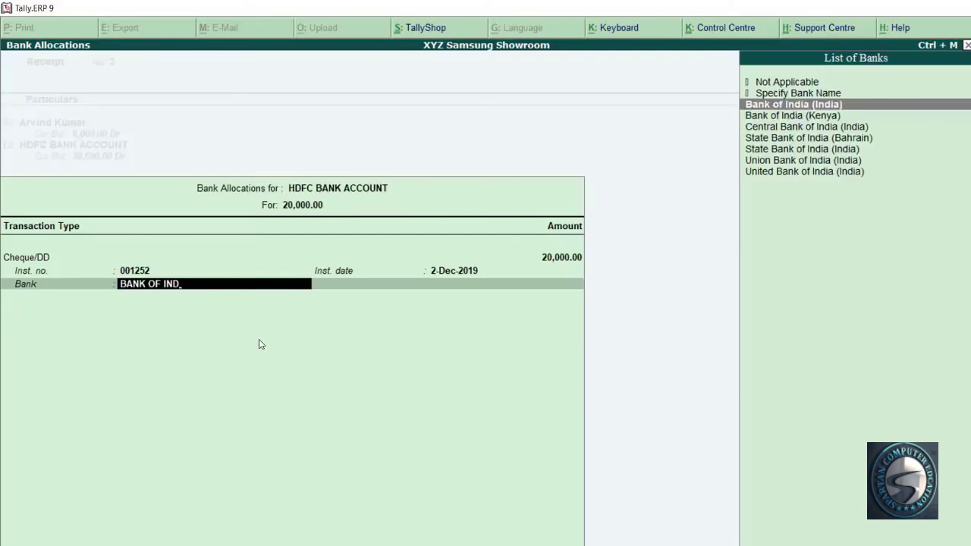
key("Return")
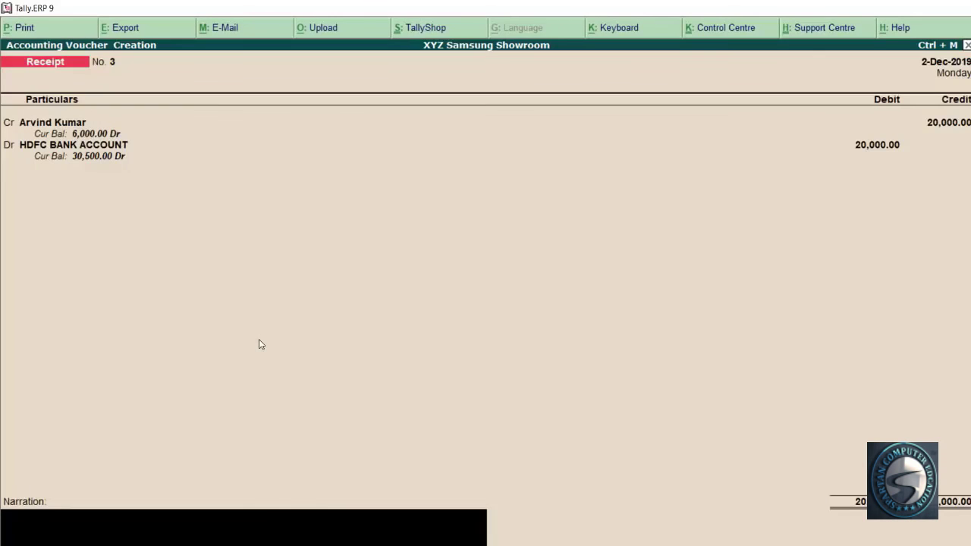
key("Return")
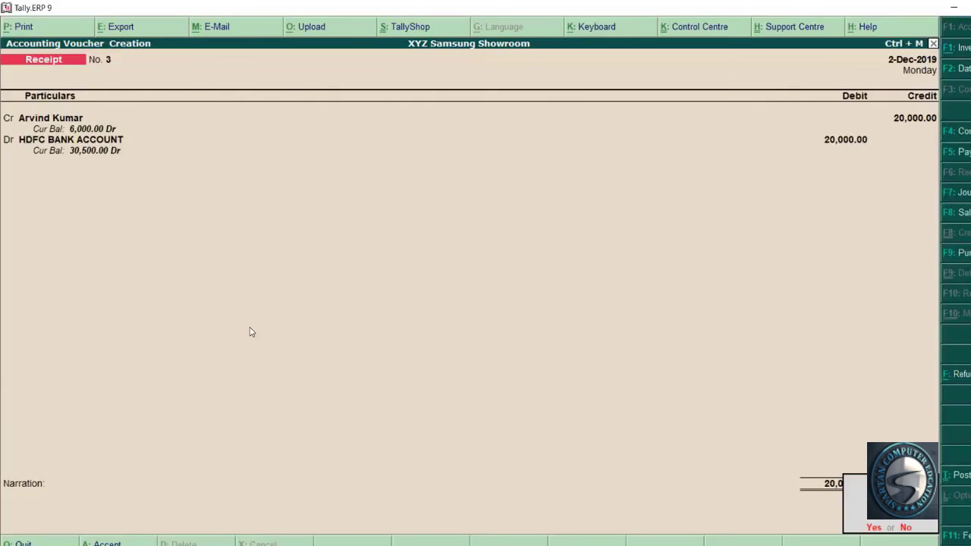
key("Return")
Step: Switch to the Word notes and compare the cash and bank transfer rows with the entry naming HDFC Bank
key("alt+Tab")
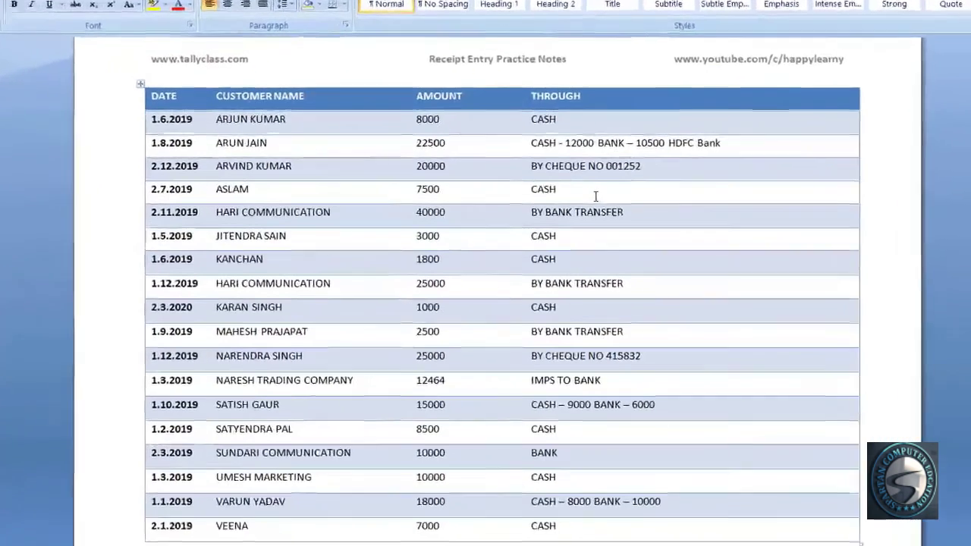
left_click(585, 192)
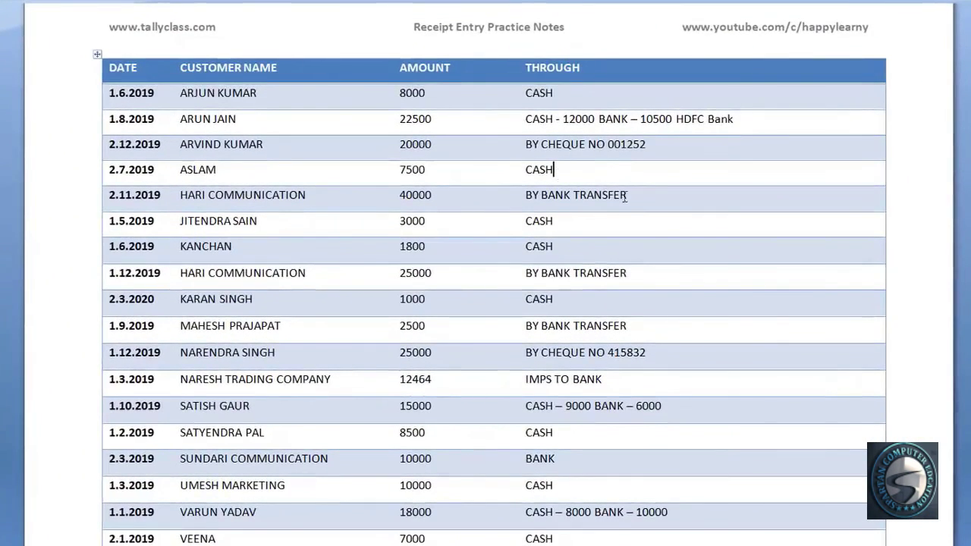
left_click_drag(639, 195, 526, 195)
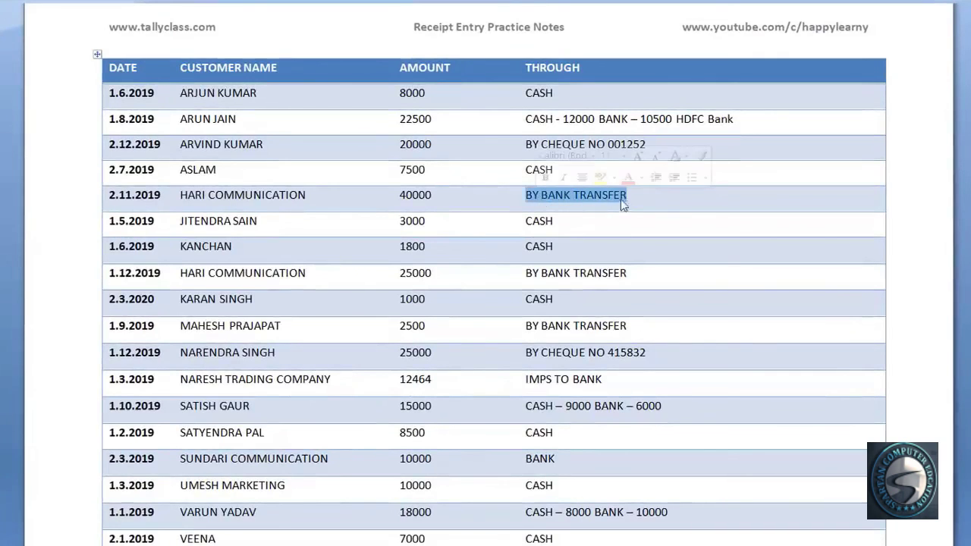
left_click(631, 197)
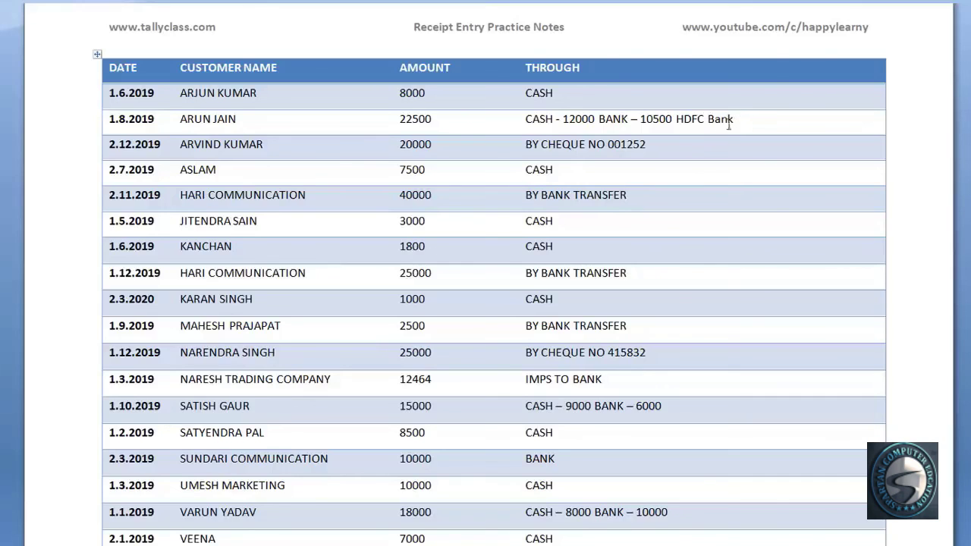
left_click(616, 198)
left_click_drag(526, 195, 612, 195)
left_click(543, 286)
left_click_drag(678, 120, 722, 121)
left_click(643, 198)
Step: Examine the payment modes of the 1.9.2019 bank transfer, the IMPS receipt and the 1.10.2019 split cash and bank receipt
left_click(649, 329)
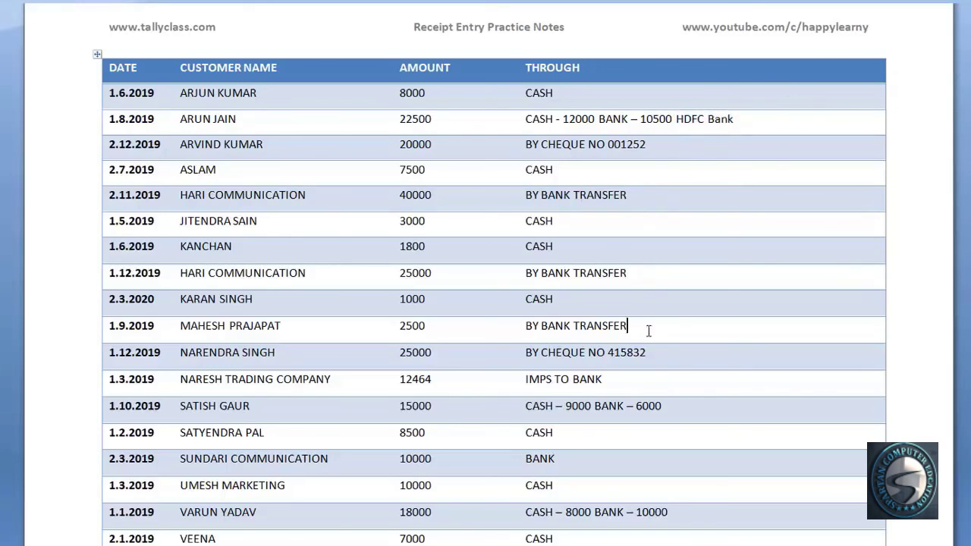
left_click(649, 384)
left_click_drag(611, 384, 535, 389)
left_click(620, 388)
left_click_drag(664, 410, 535, 413)
left_click(541, 408)
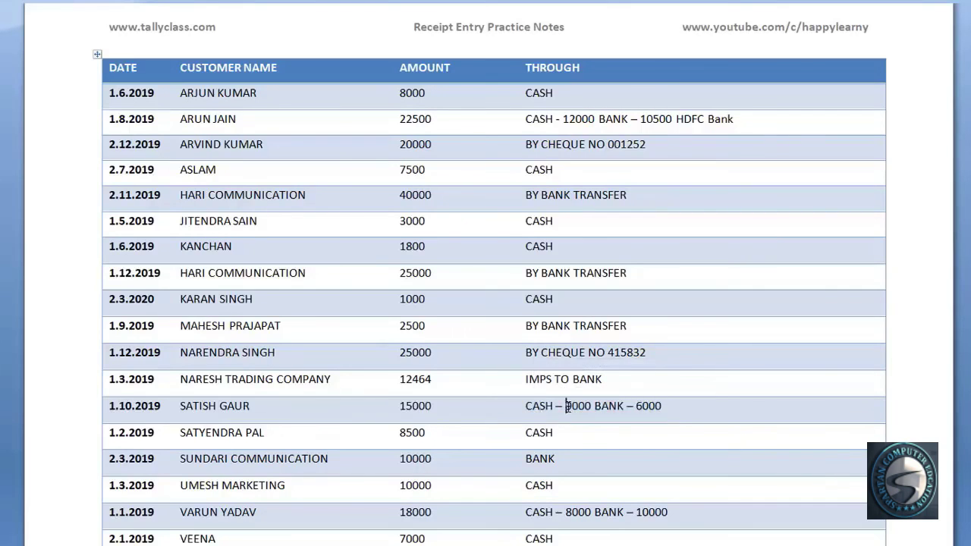